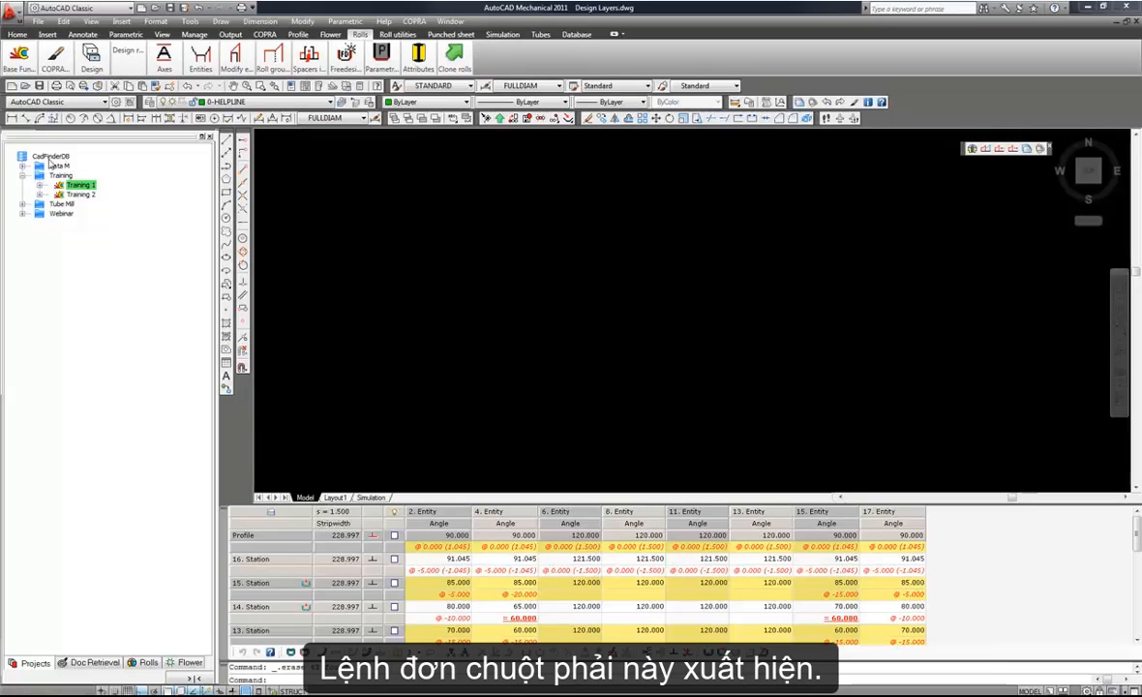
Step: Create a new top-level project folder named Copra Workflow in the CadFinderDB database
{"action": "right_click", "coordinate": [49, 158]}
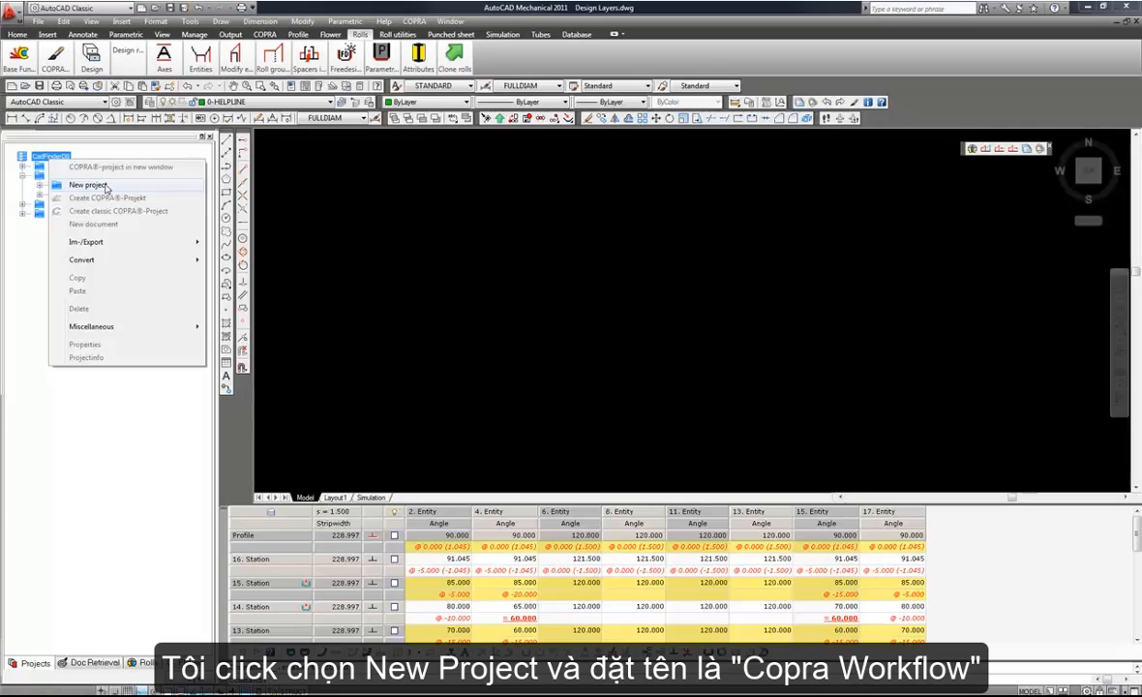
{"action": "left_click", "coordinate": [87, 185]}
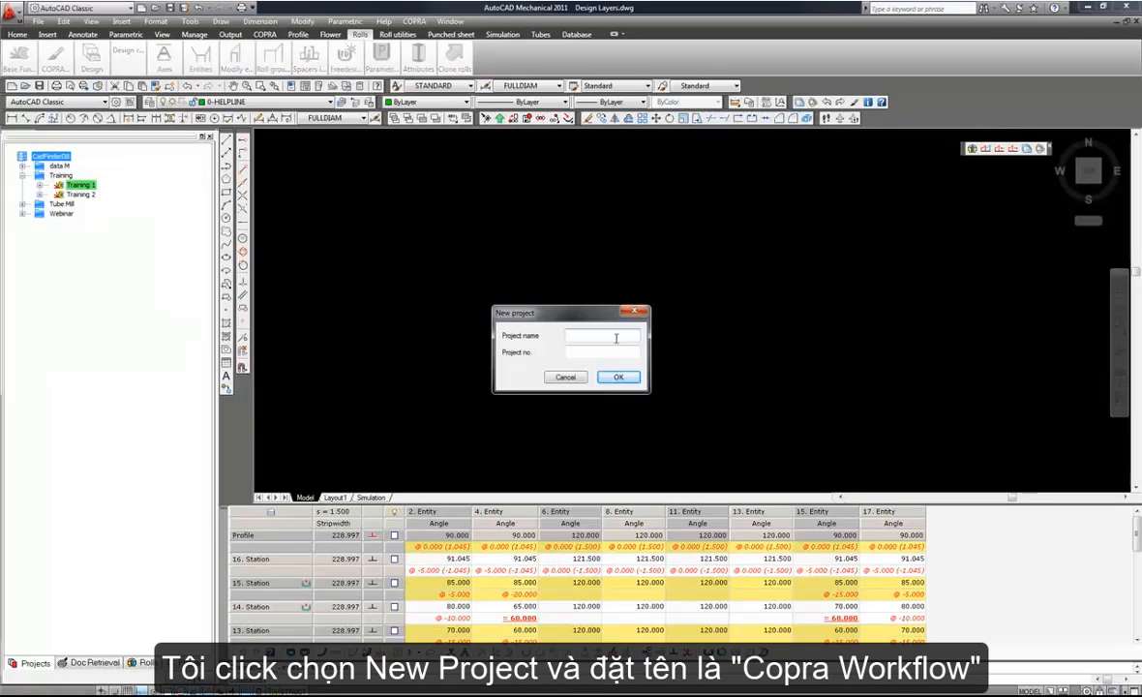
{"action": "type", "text": "Copra "}
{"action": "type", "text": "Work"}
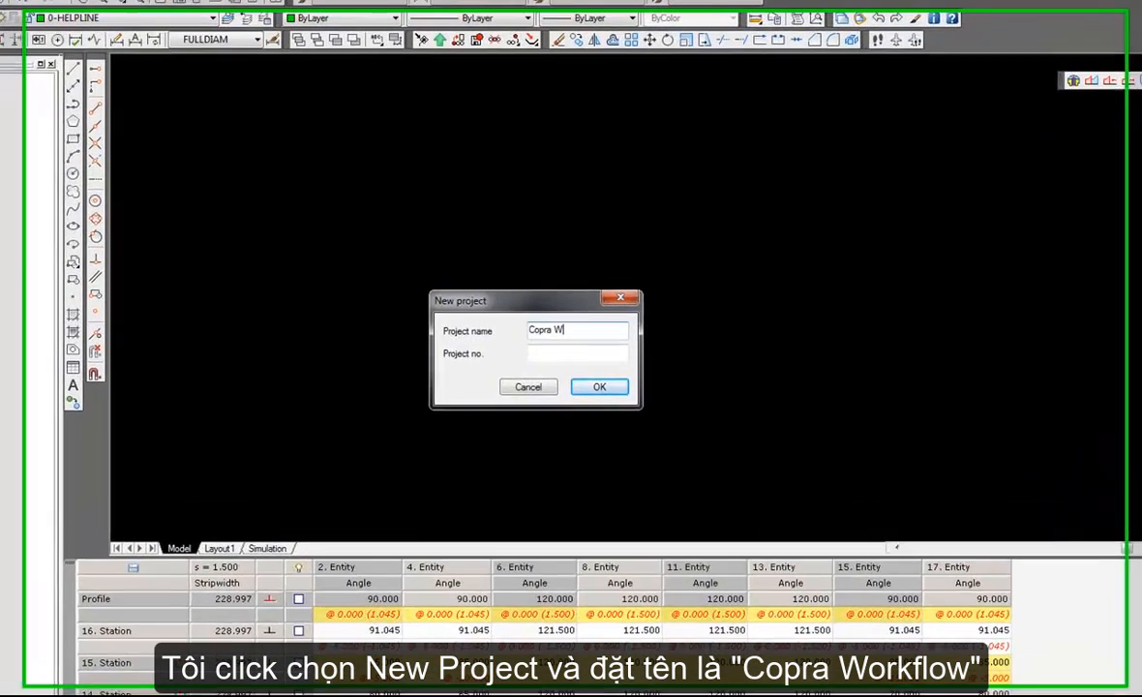
{"action": "type", "text": "flow"}
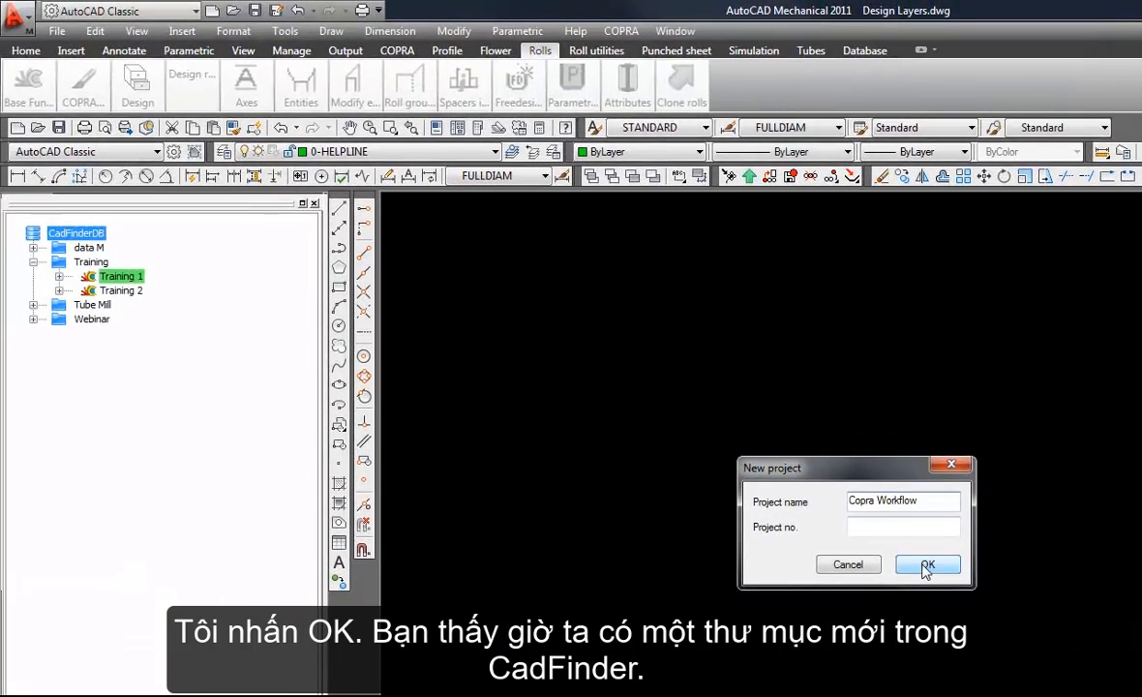
{"action": "left_click", "coordinate": [926, 567]}
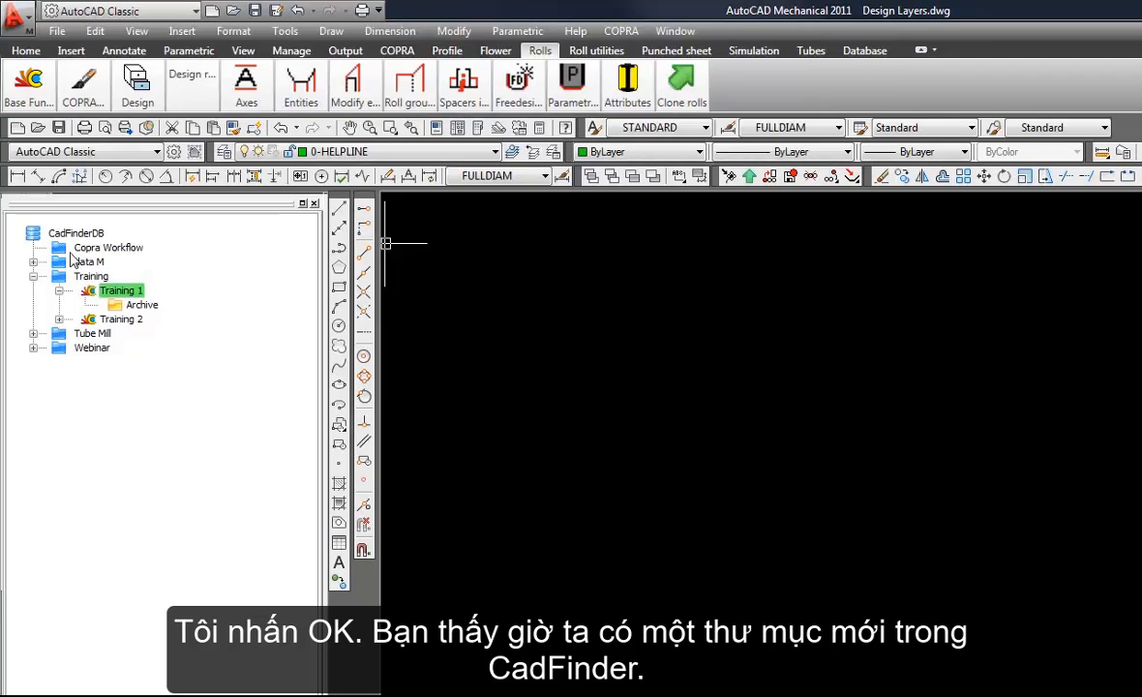
Step: Start a new COPRA project inside the Copra Workflow folder and name it Demonstration 1
{"action": "right_click", "coordinate": [123, 250]}
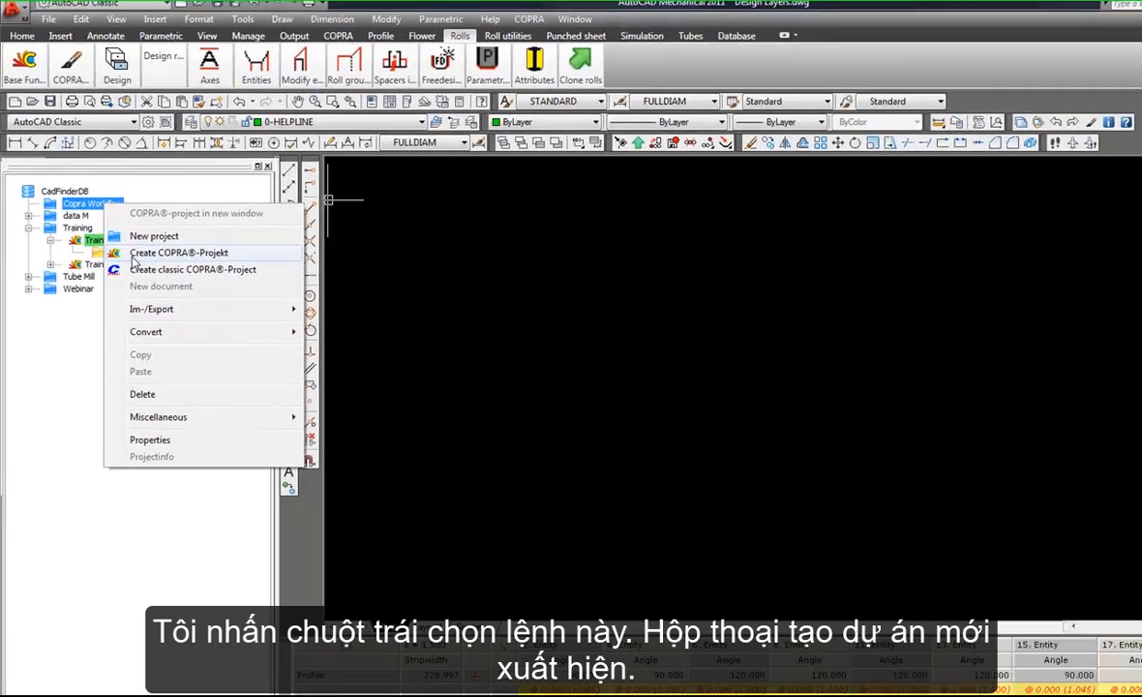
{"action": "left_click", "coordinate": [132, 256]}
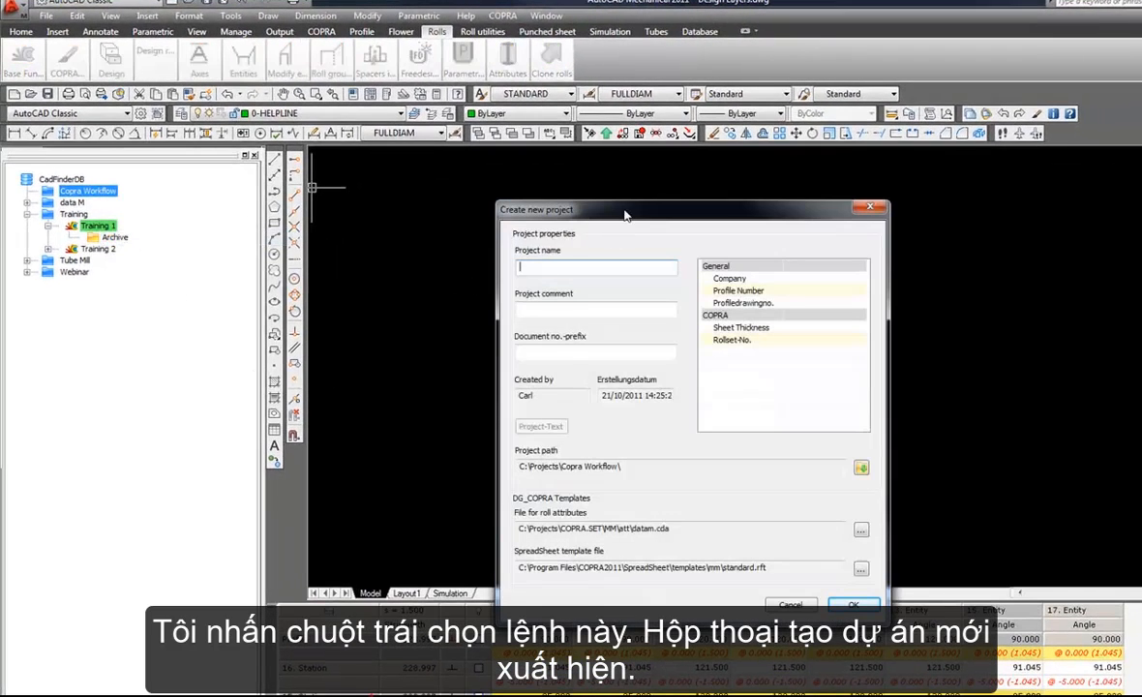
{"action": "left_click_drag", "start_coordinate": [624, 215], "coordinate": [640, 173]}
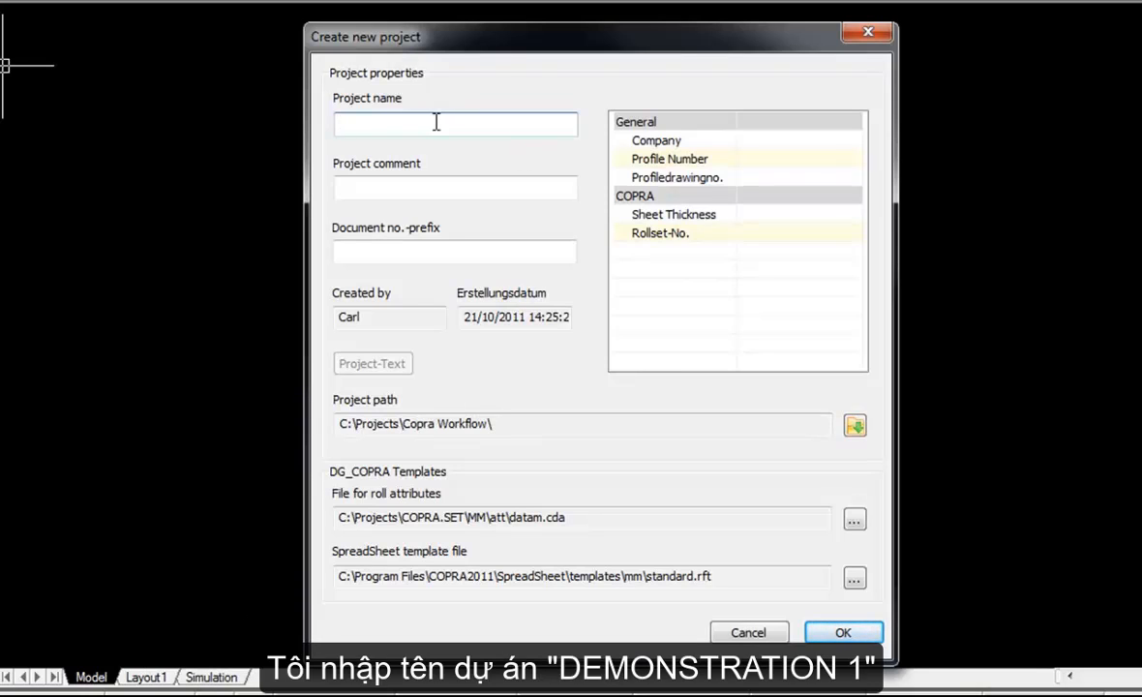
{"action": "type", "text": "Demonstration"}
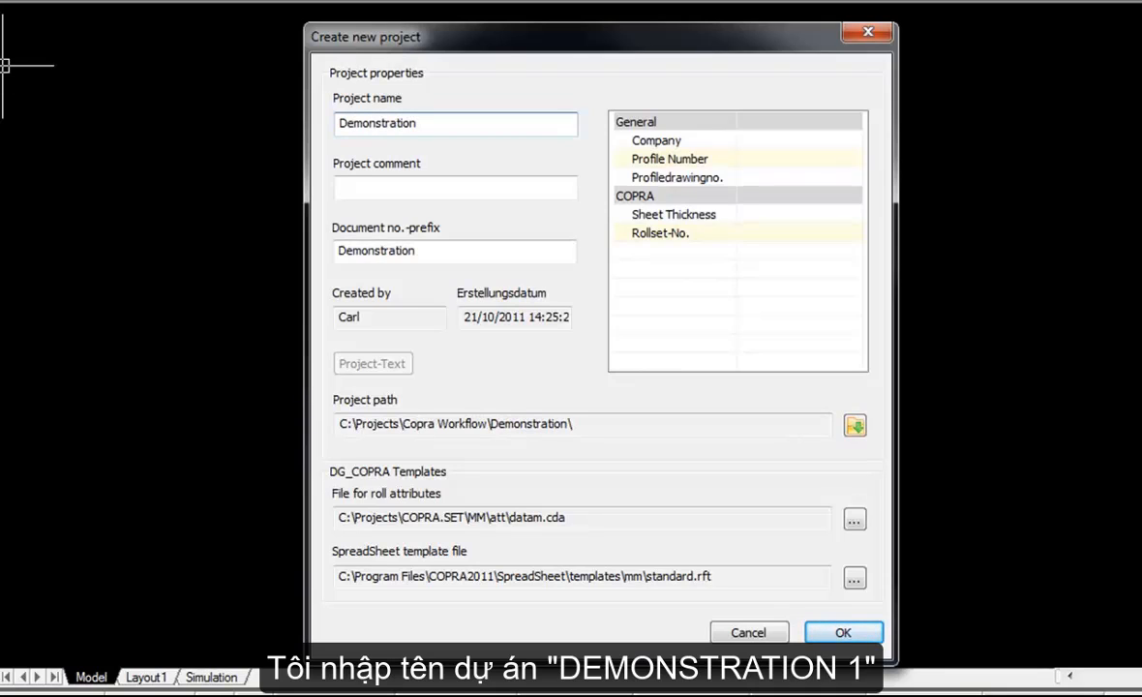
{"action": "type", "text": " 1"}
Step: Enter data M as the project's company and 1234 as both the profile number and the profile drawing number
{"action": "left_click", "coordinate": [756, 140]}
{"action": "type", "text": "data M"}
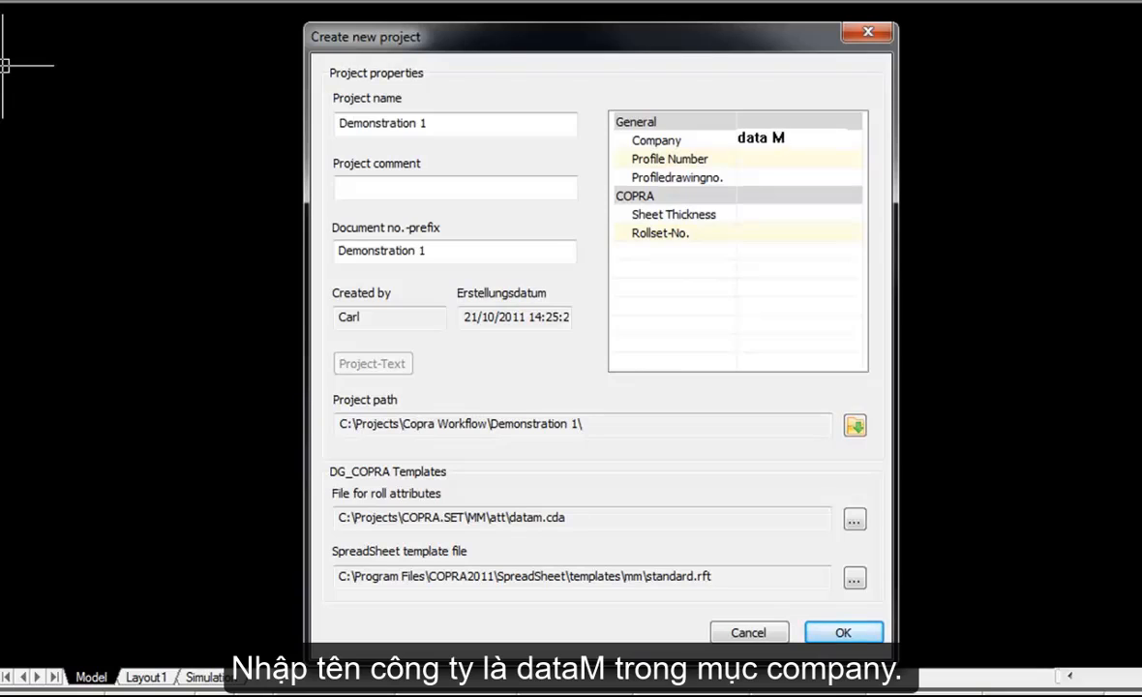
{"action": "left_click", "coordinate": [745, 158]}
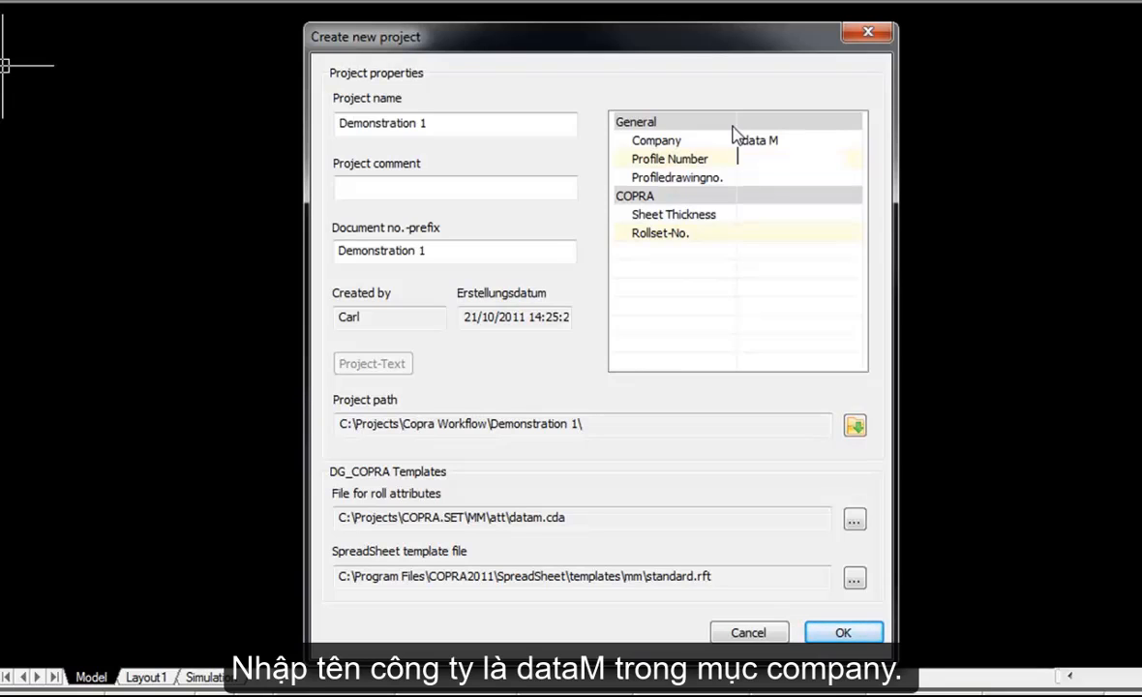
{"action": "type", "text": "1234"}
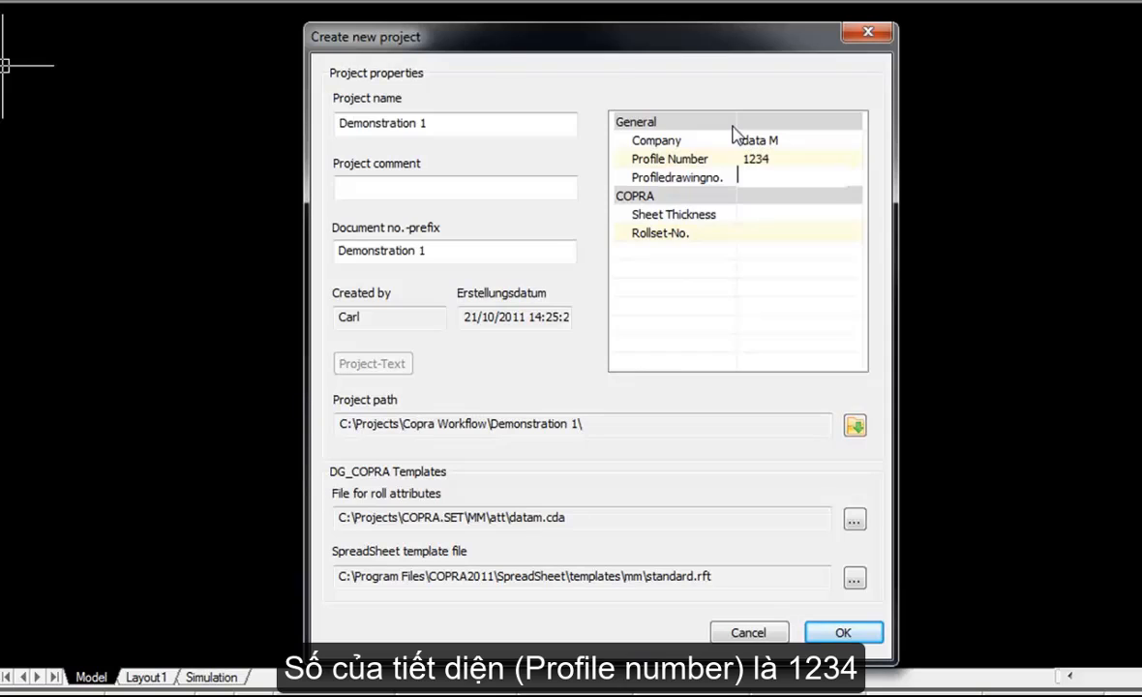
{"action": "left_click", "coordinate": [741, 177]}
{"action": "type", "text": "1234"}
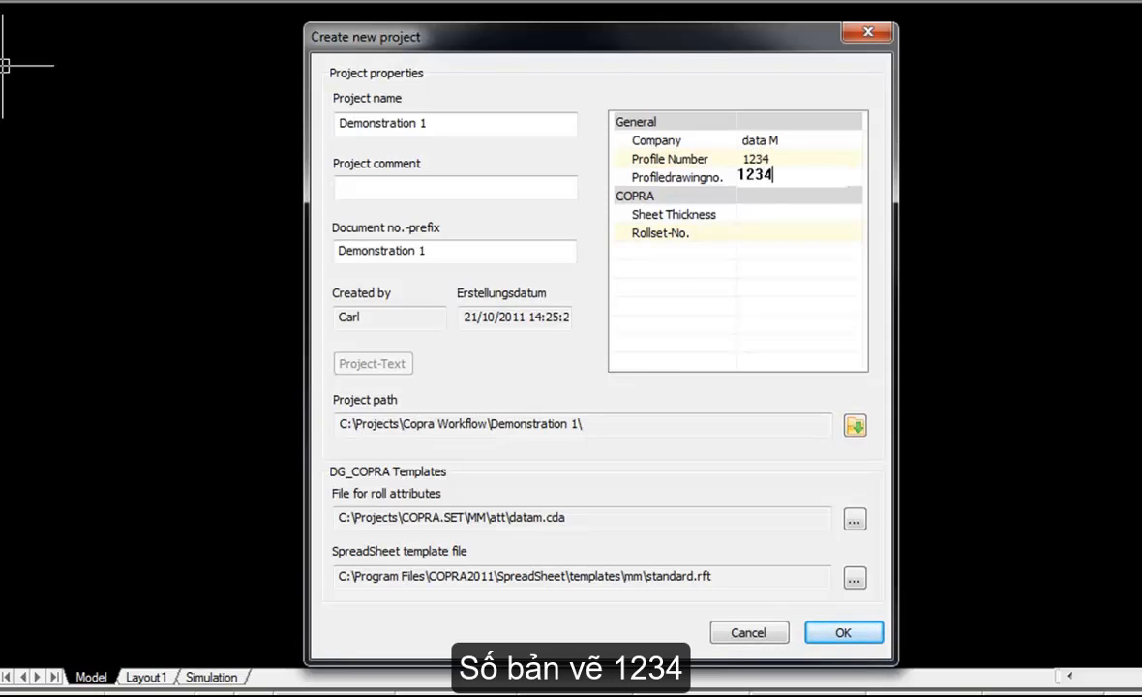
{"action": "key", "text": "Return"}
Step: Set the sheet thickness to 1.5 and the rollset number to 1234, and enter the project comment data M Video
{"action": "type", "text": "1."}
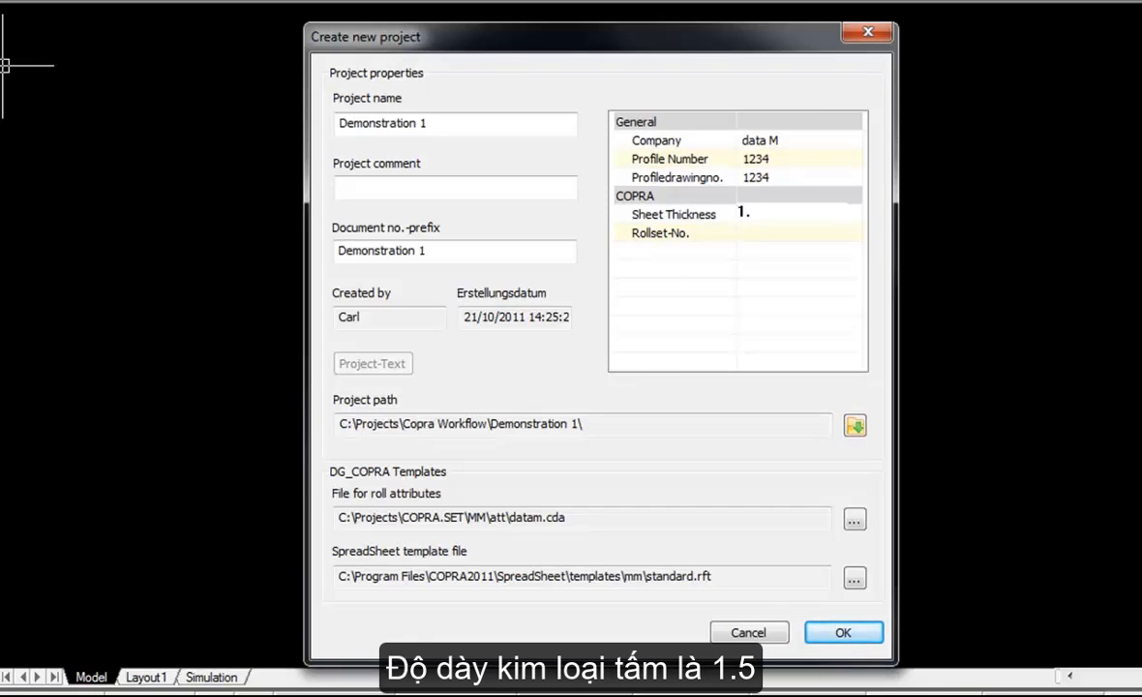
{"action": "type", "text": "58"}
{"action": "key", "text": "BackSpace"}
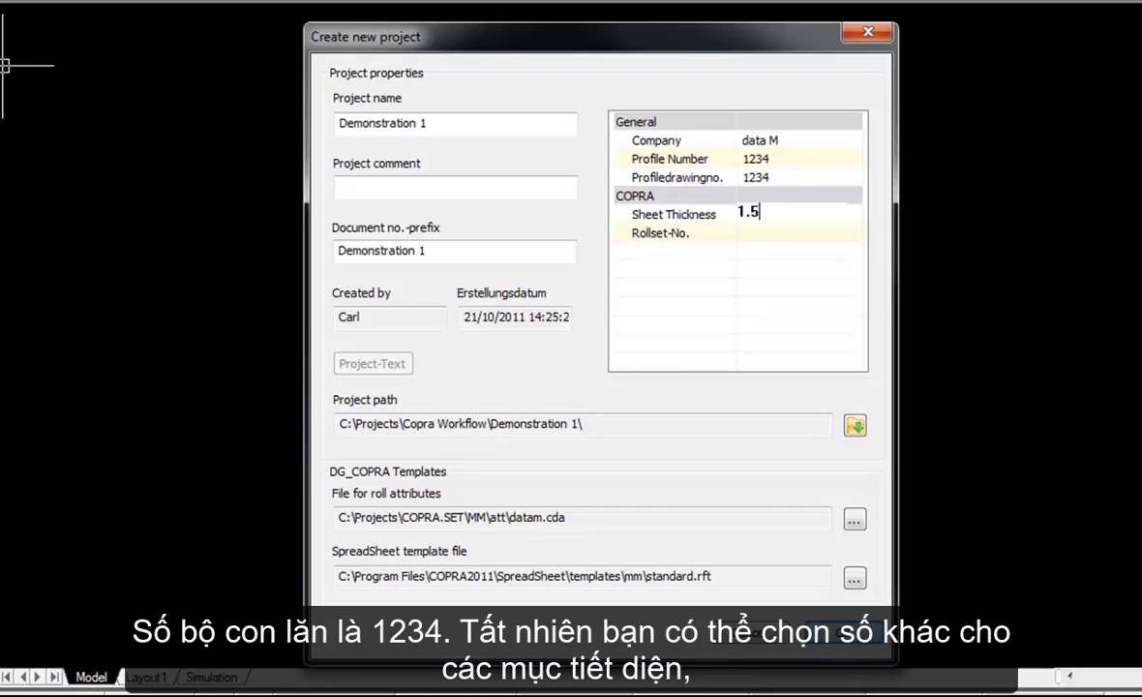
{"action": "key", "text": "Return"}
{"action": "type", "text": "1234"}
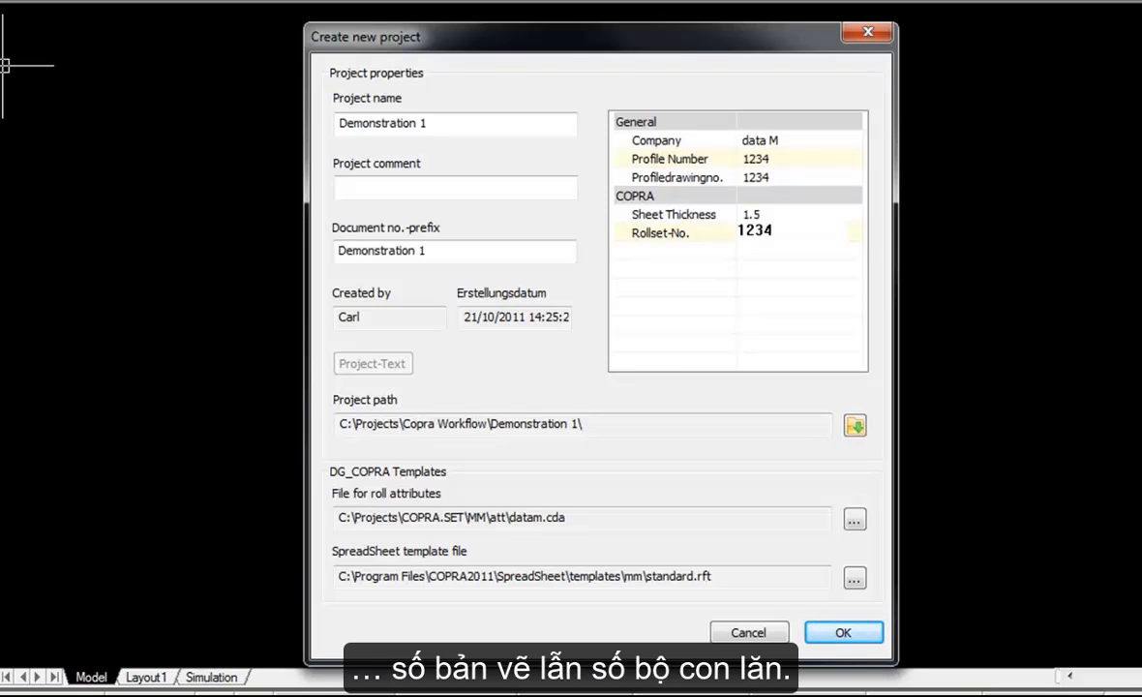
{"action": "left_click", "coordinate": [404, 186]}
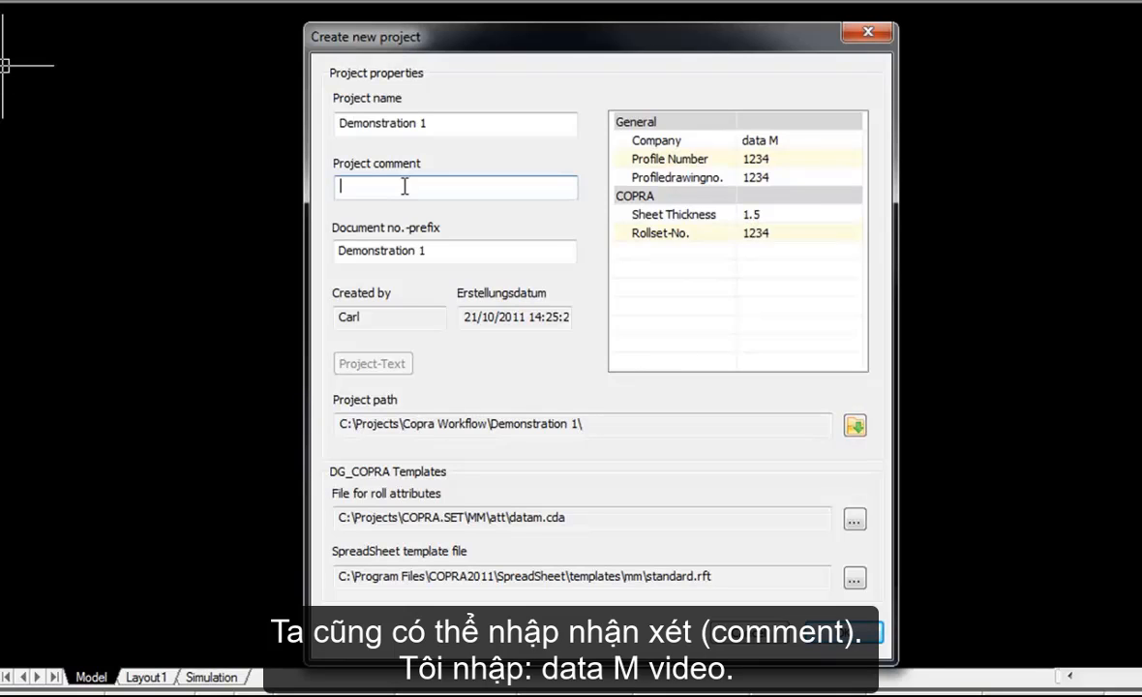
{"action": "type", "text": "data M Video"}
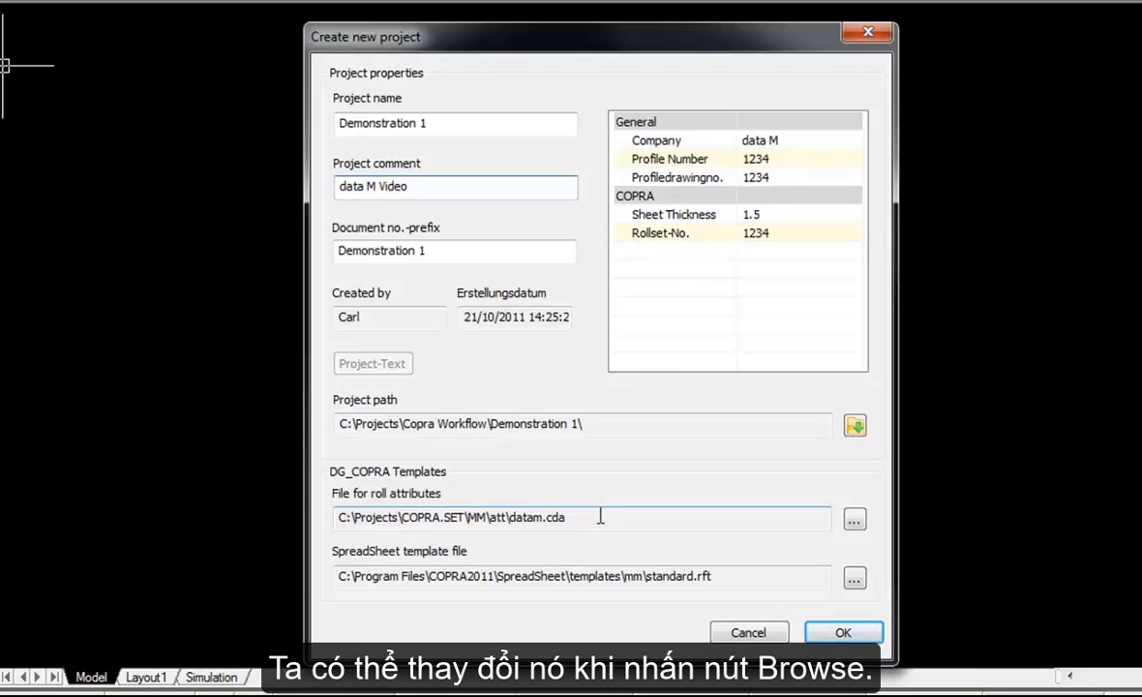
Step: Browse the saved roll attribute template files without choosing a different one
{"action": "left_click", "coordinate": [854, 522]}
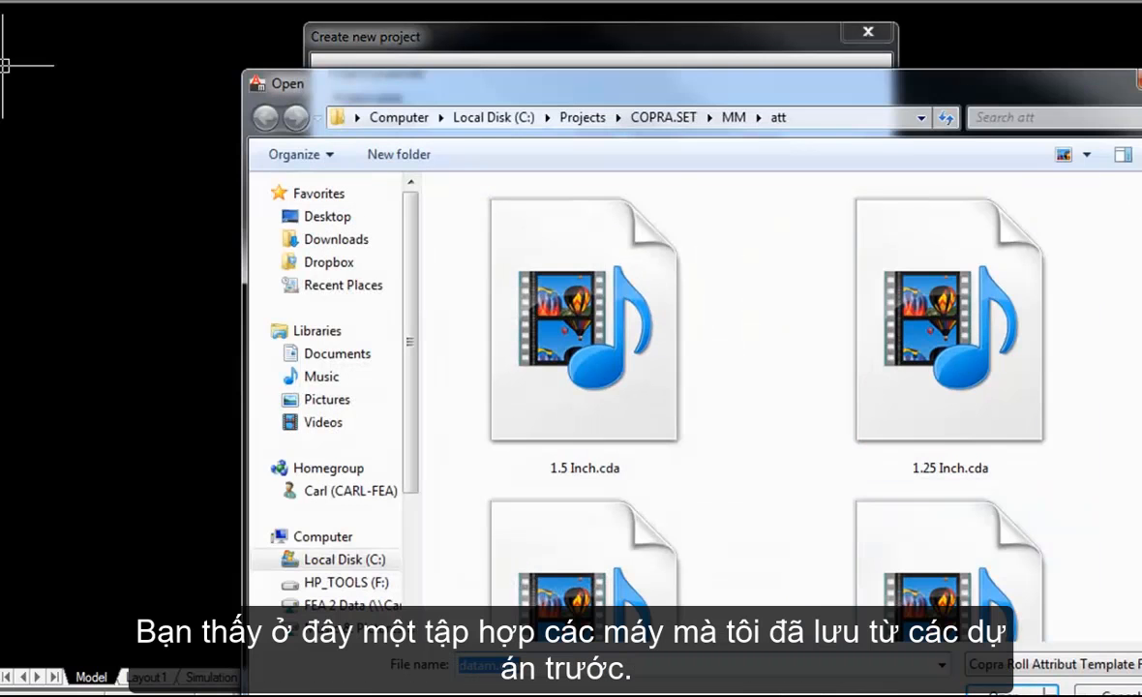
{"action": "scroll", "coordinate": [1136, 615], "scroll_direction": "down", "scroll_amount": 10}
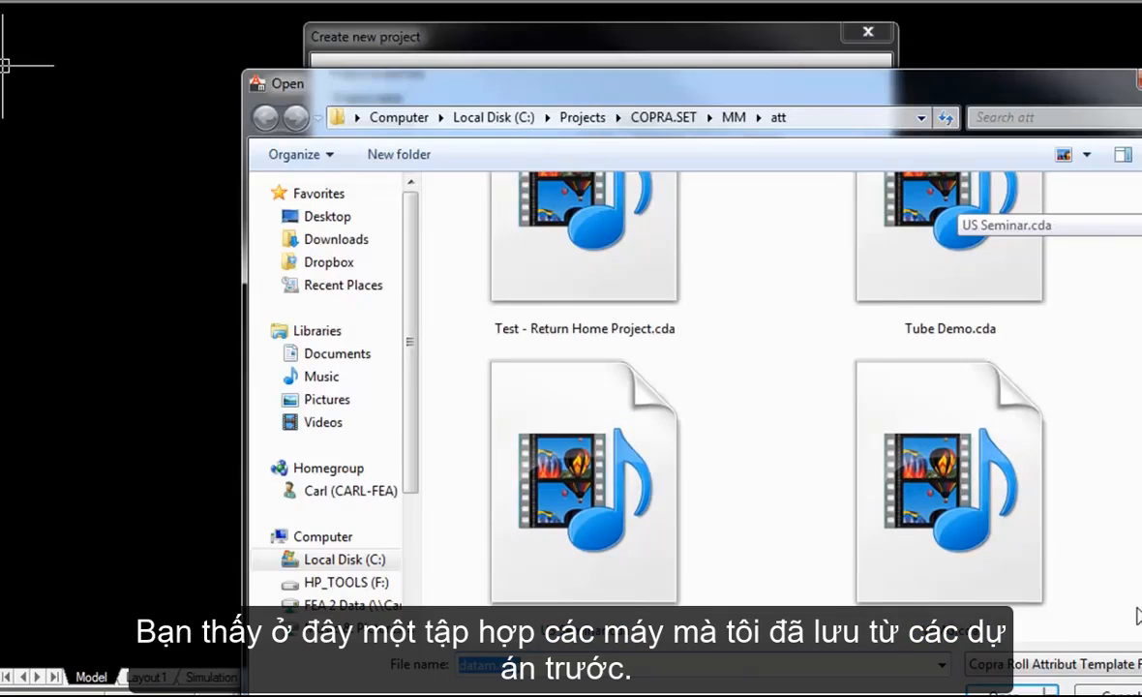
{"action": "scroll", "coordinate": [1137, 616], "scroll_direction": "up", "scroll_amount": 10}
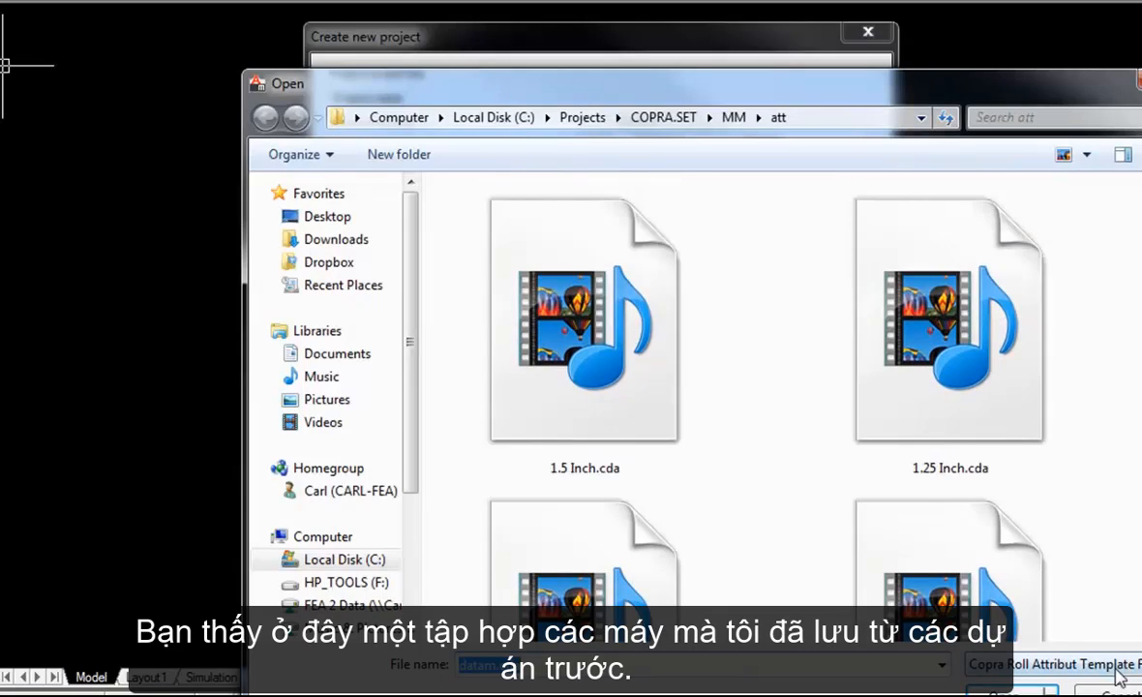
{"action": "left_click", "coordinate": [1108, 693]}
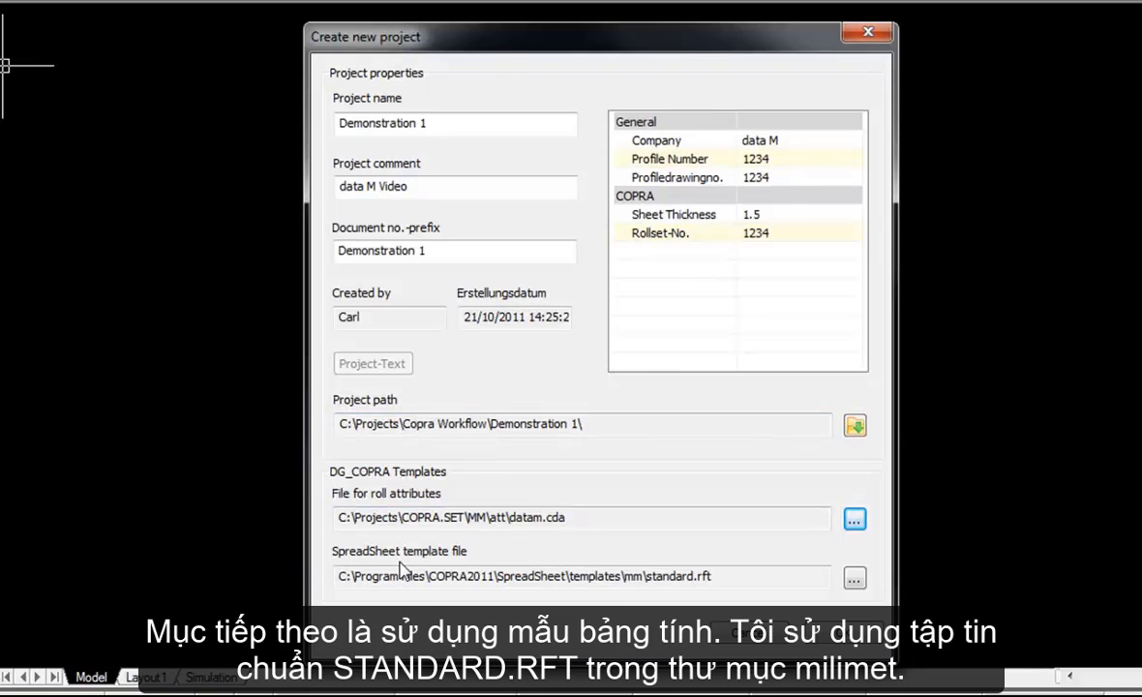
Step: Check the spreadsheet template path, keeping the millimetre template standard.rft, and create the Demonstration 1 project
{"action": "left_click", "coordinate": [731, 577]}
{"action": "left_click_drag", "start_coordinate": [728, 577], "coordinate": [623, 571]}
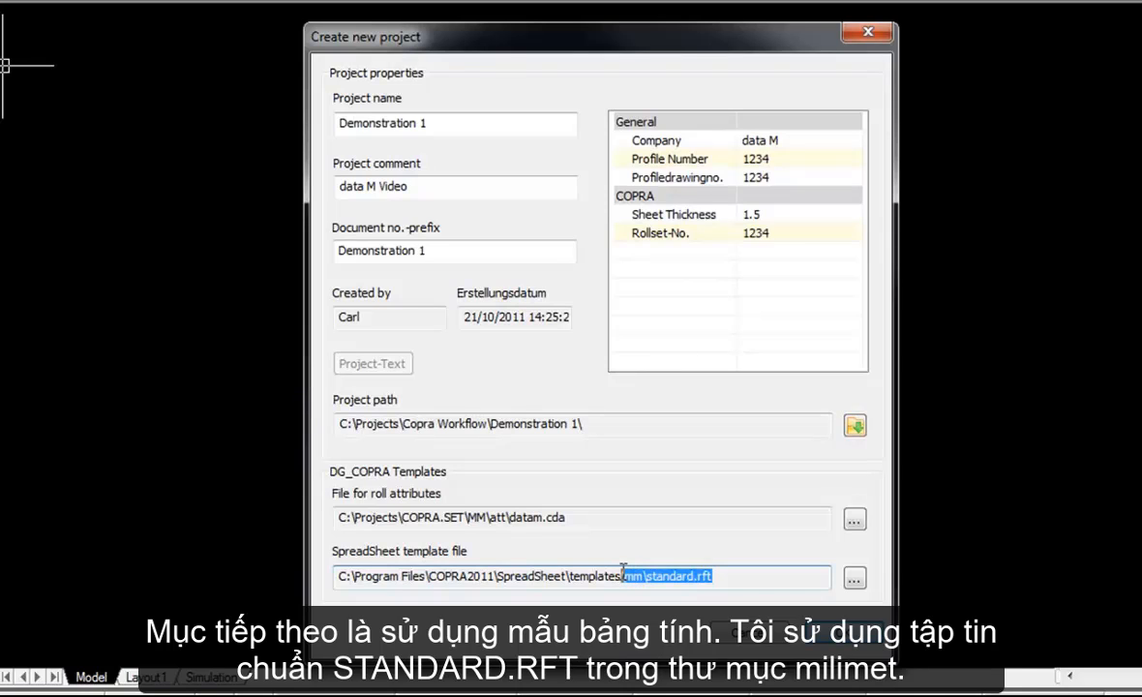
{"action": "left_click", "coordinate": [854, 578]}
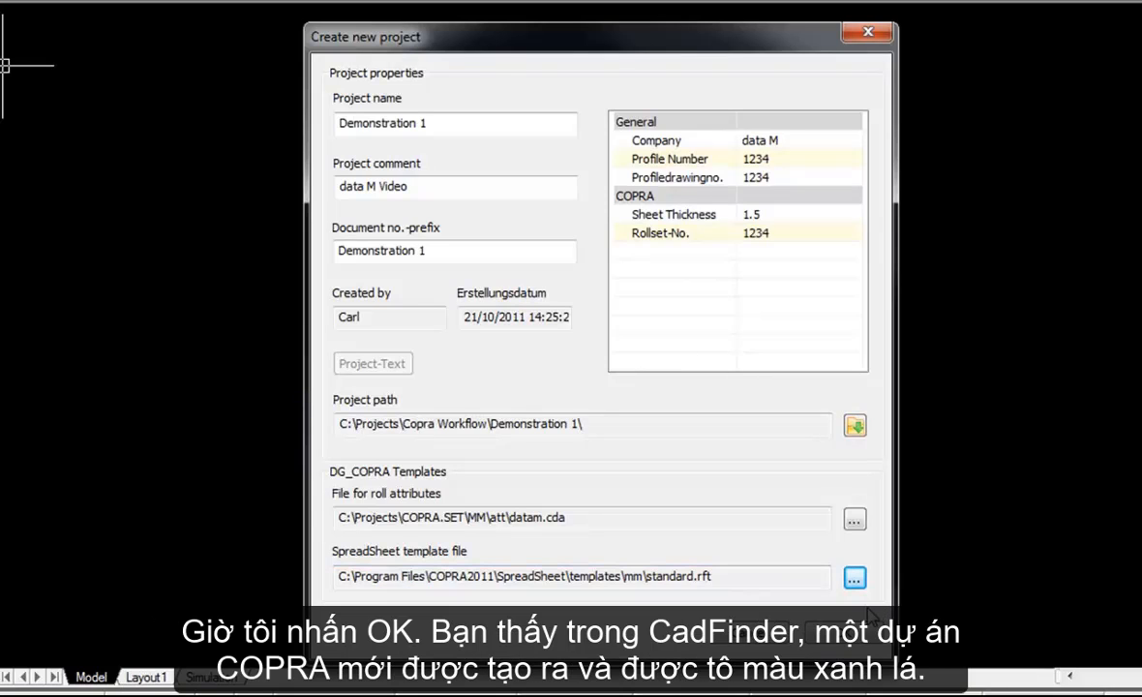
{"action": "left_click", "coordinate": [840, 633]}
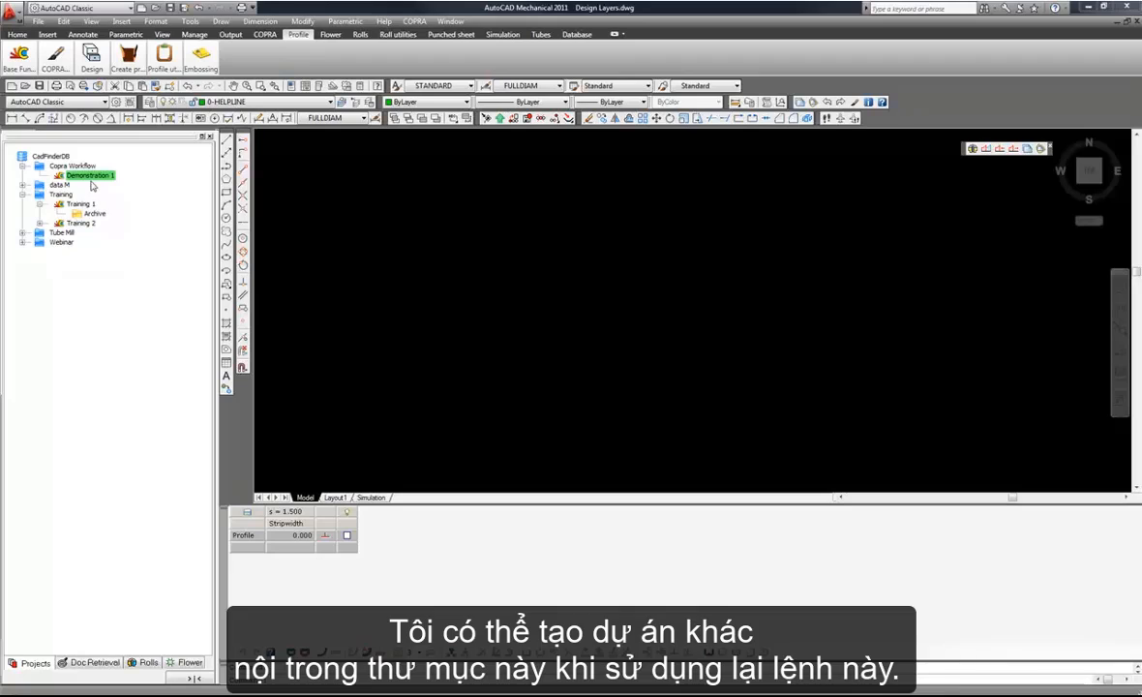
Step: Create a subproject named Correspondance inside the Demonstration 1 project
{"action": "right_click", "coordinate": [92, 180]}
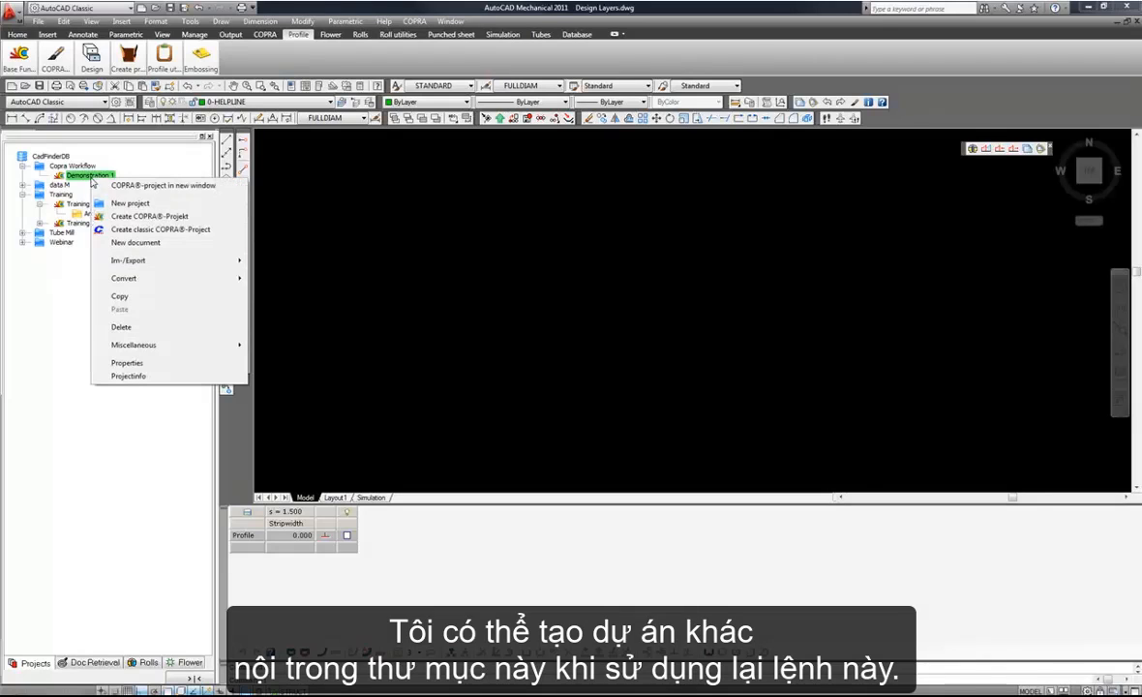
{"action": "left_click", "coordinate": [132, 204]}
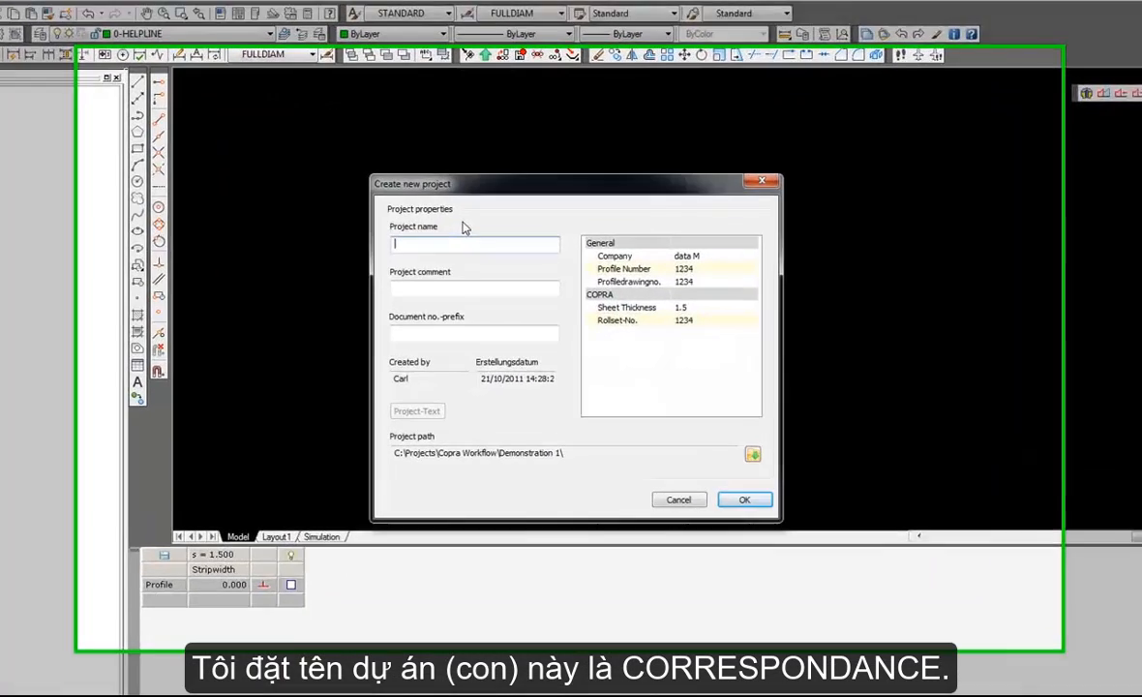
{"action": "type", "text": "Co"}
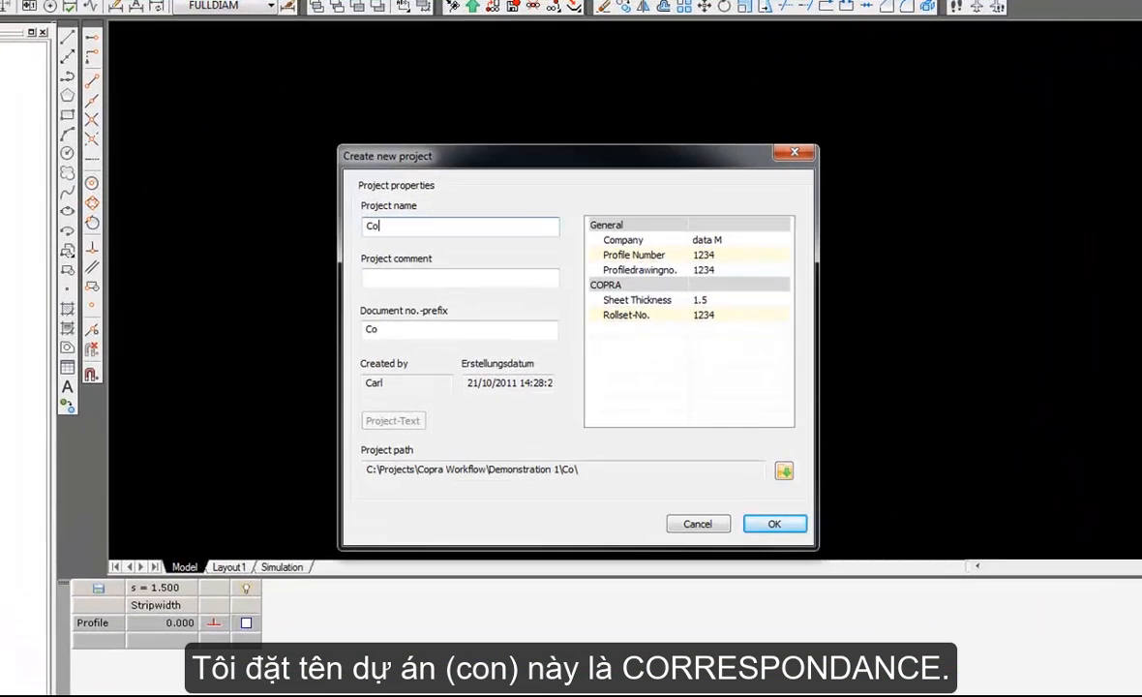
{"action": "type", "text": "rrespondace"}
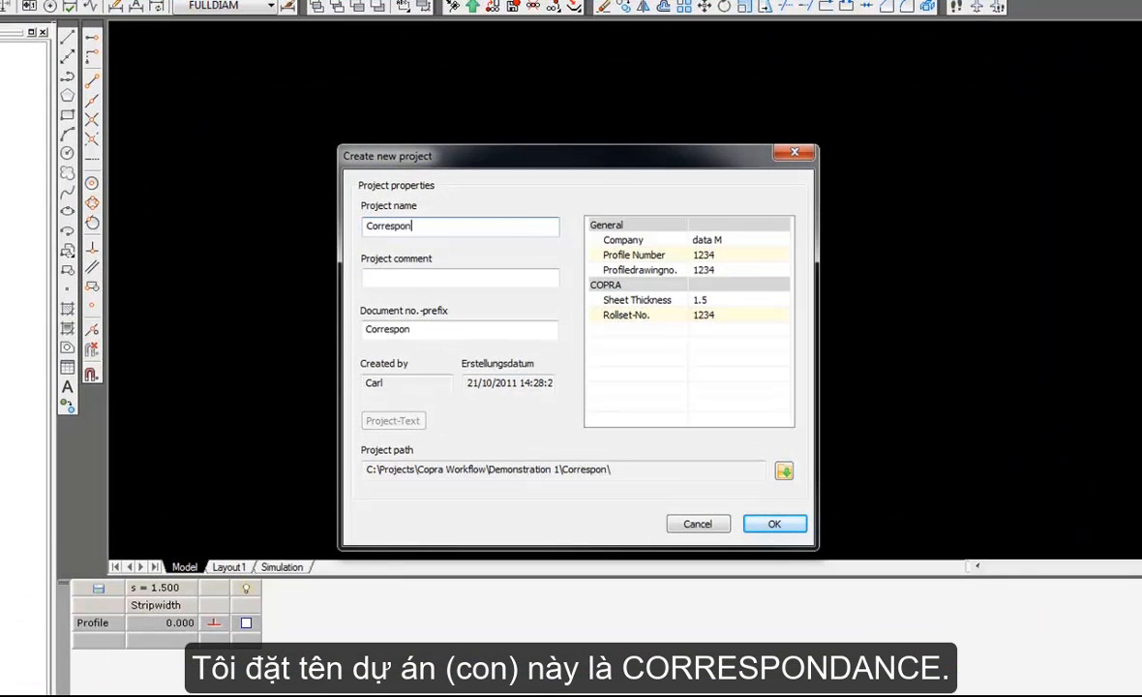
{"action": "key", "text": "BackSpace"}
{"action": "key", "text": "BackSpace"}
{"action": "type", "text": "nce"}
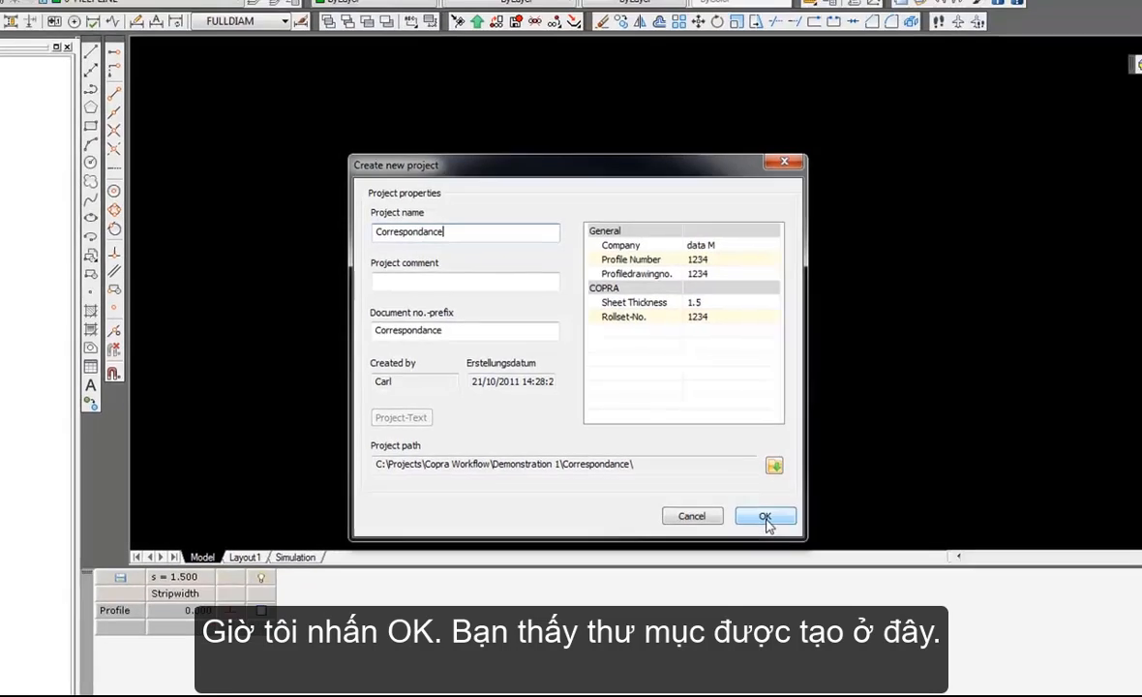
{"action": "left_click", "coordinate": [775, 524]}
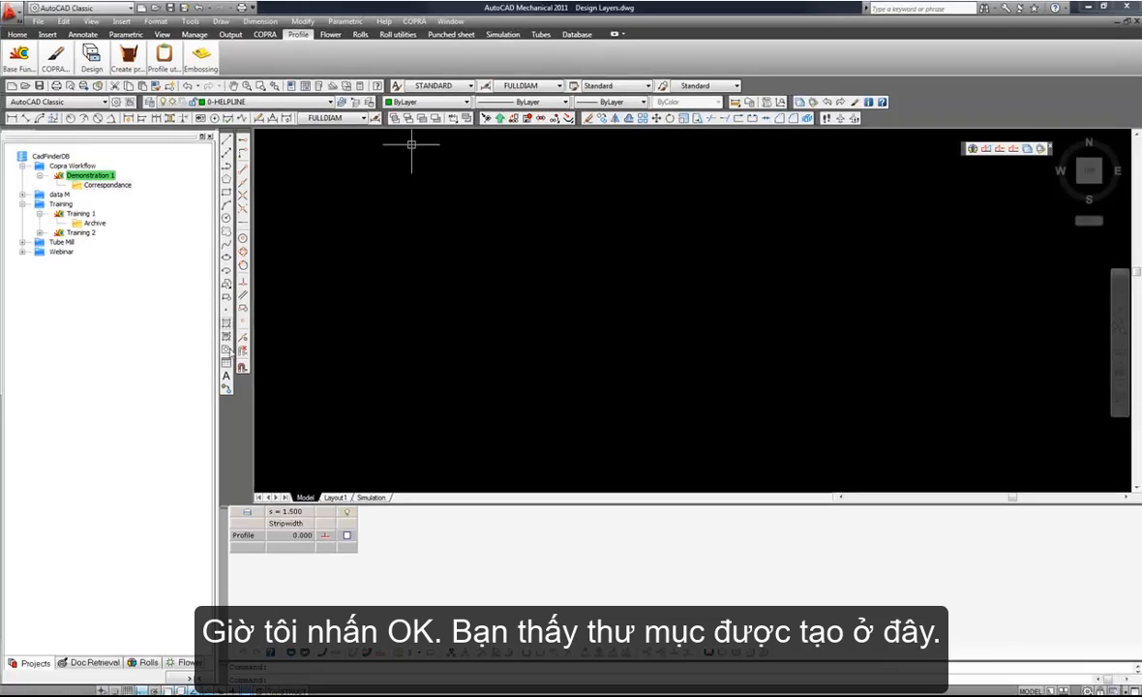
Step: Add 2011 Profile.dwg to the project's document list, accepting the proposed document number and title block data
{"action": "left_click", "coordinate": [196, 679]}
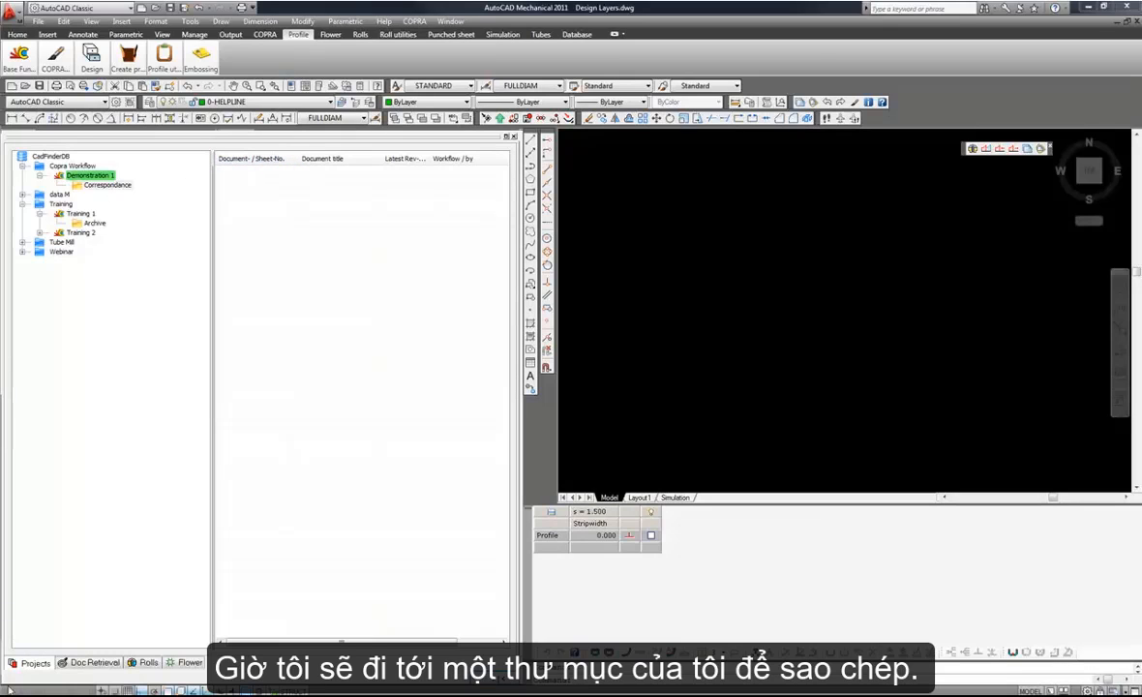
{"action": "mouse_move", "coordinate": [78, 693]}
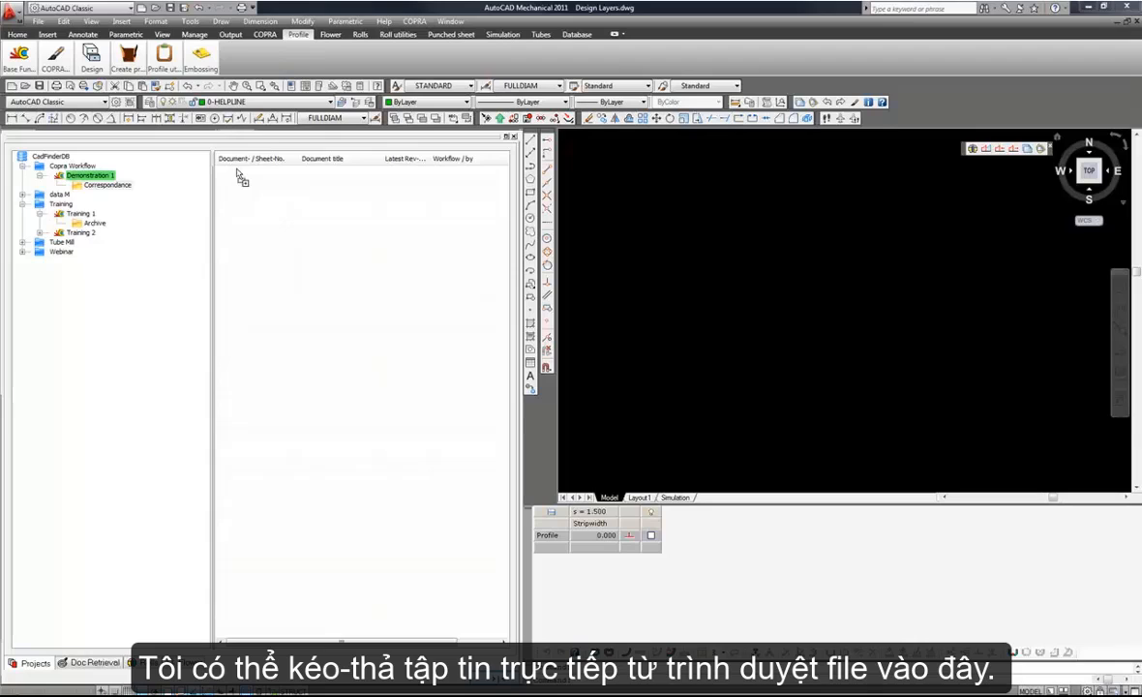
{"action": "left_click_drag", "start_coordinate": [240, 177], "coordinate": [240, 177]}
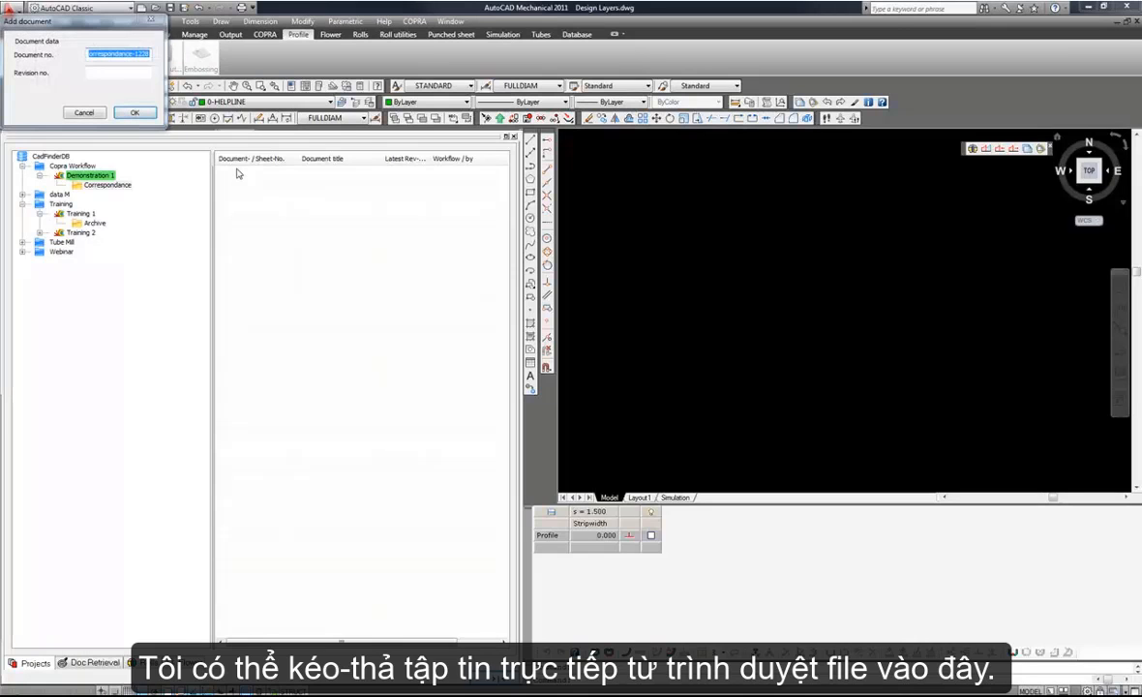
{"action": "left_click", "coordinate": [136, 114]}
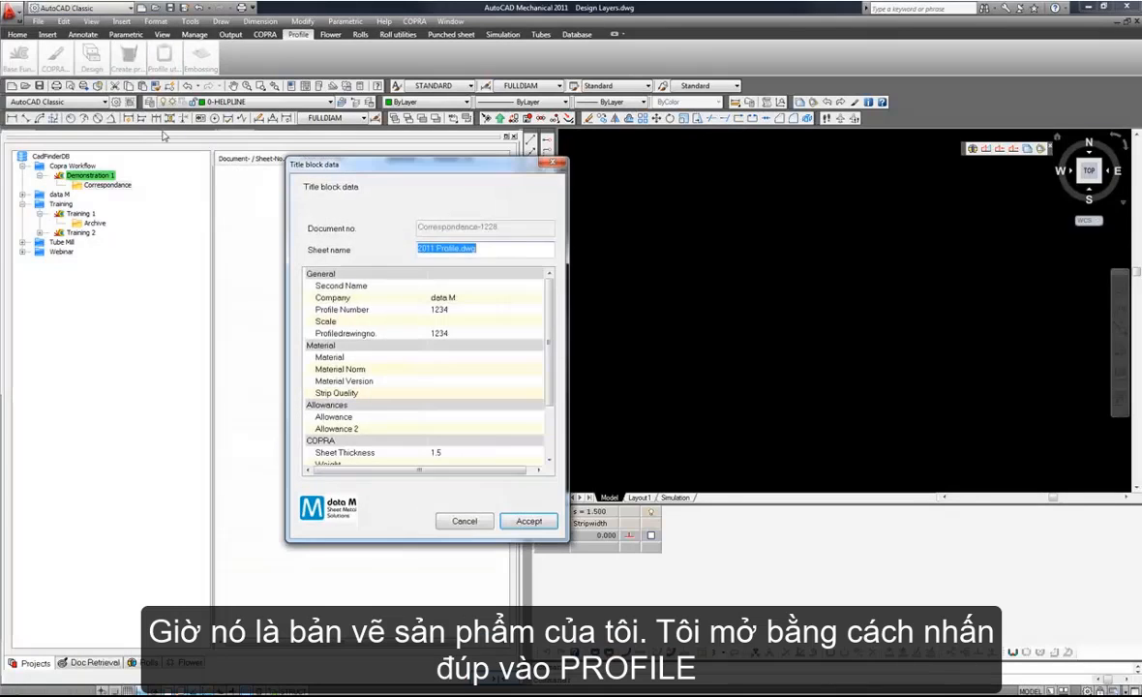
{"action": "left_click", "coordinate": [529, 522]}
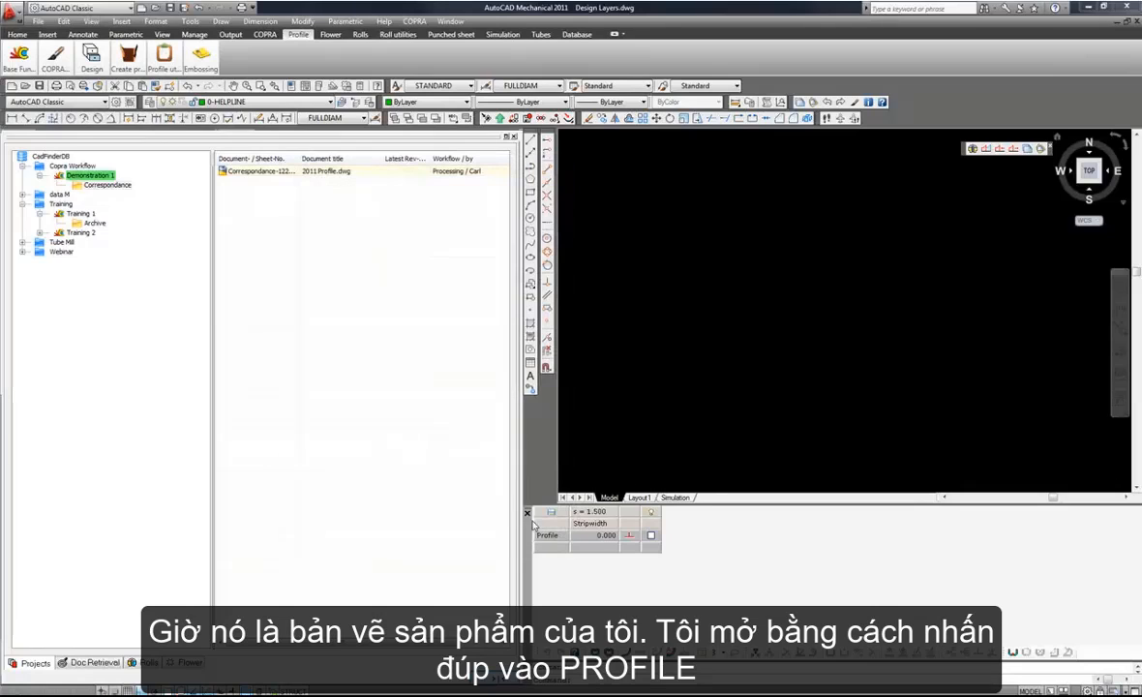
Step: Open 2011 Profile.dwg from the document list, and switch to Design Layers.dwg and back to the profile drawing
{"action": "double_click", "coordinate": [261, 171]}
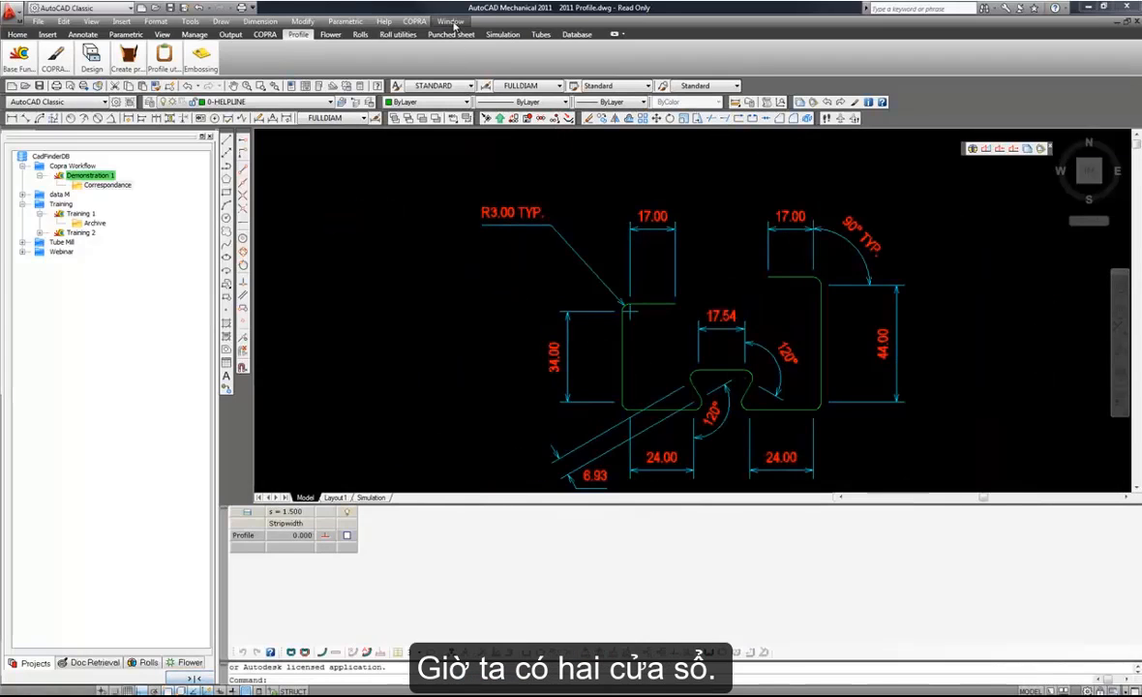
{"action": "left_click", "coordinate": [450, 21]}
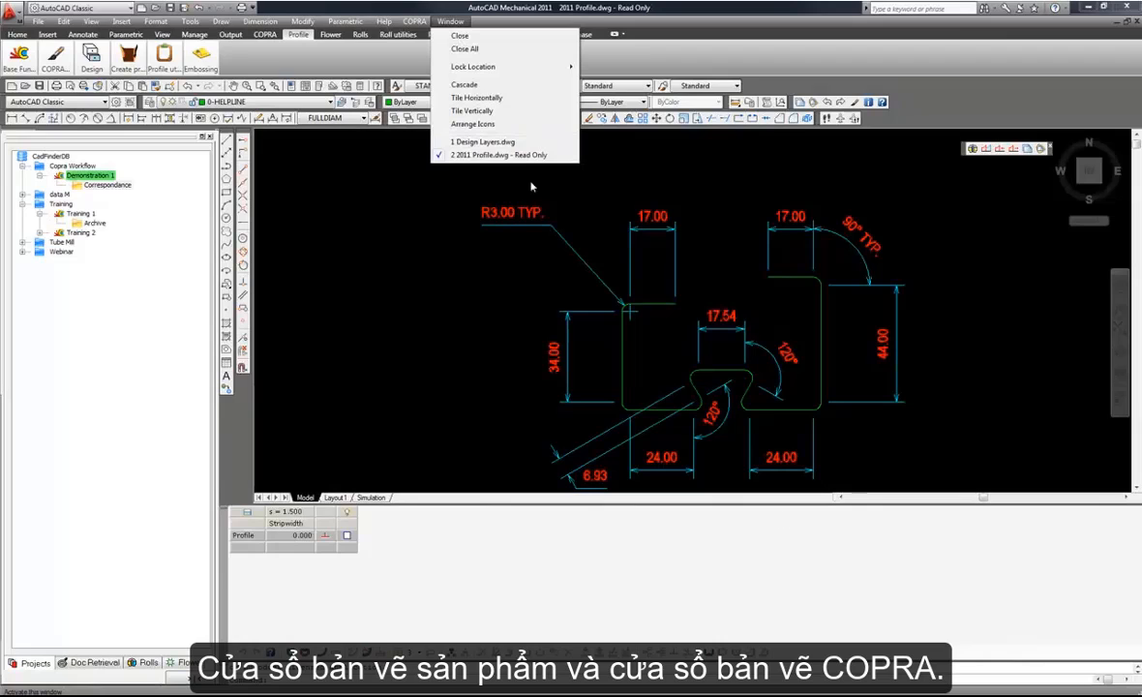
{"action": "left_click", "coordinate": [483, 142]}
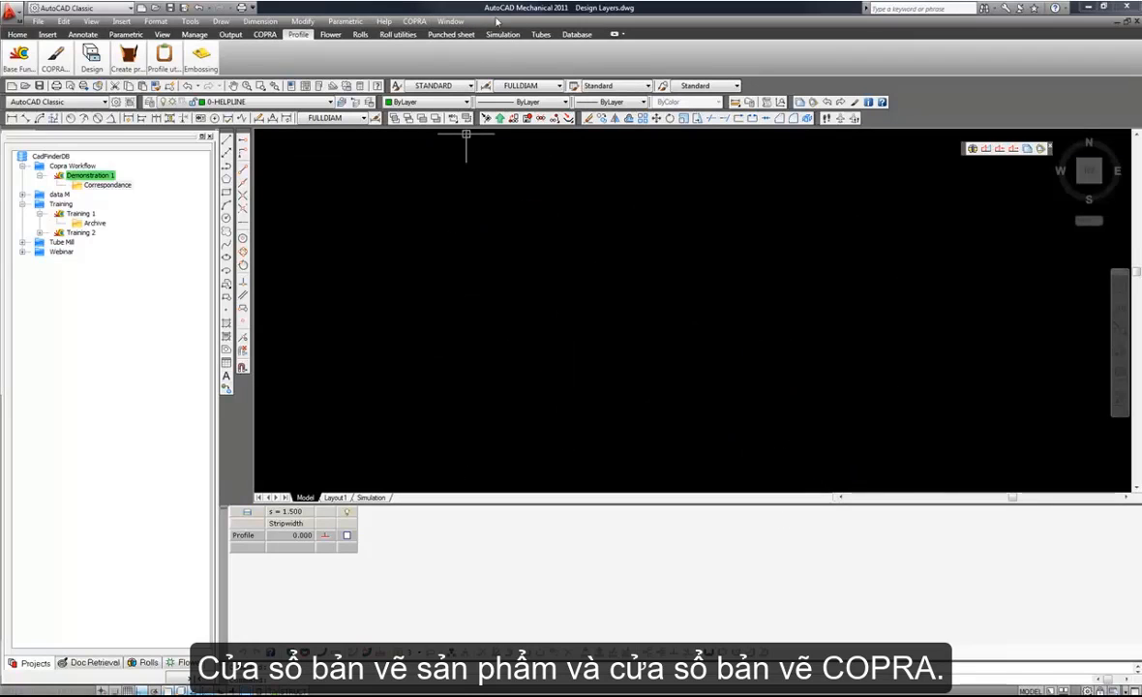
{"action": "left_click", "coordinate": [450, 20]}
{"action": "left_click", "coordinate": [469, 153]}
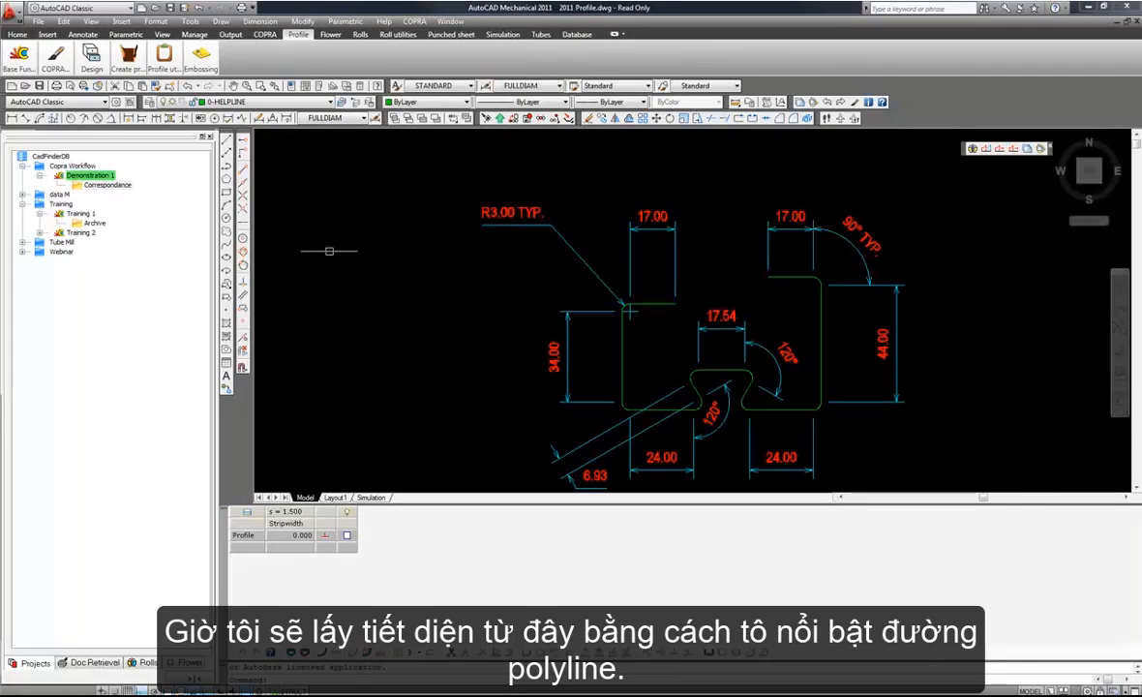
Step: Copy the profile polyline with its base point at the midpoint of the raised 17.54 segment
{"action": "left_click", "coordinate": [623, 360]}
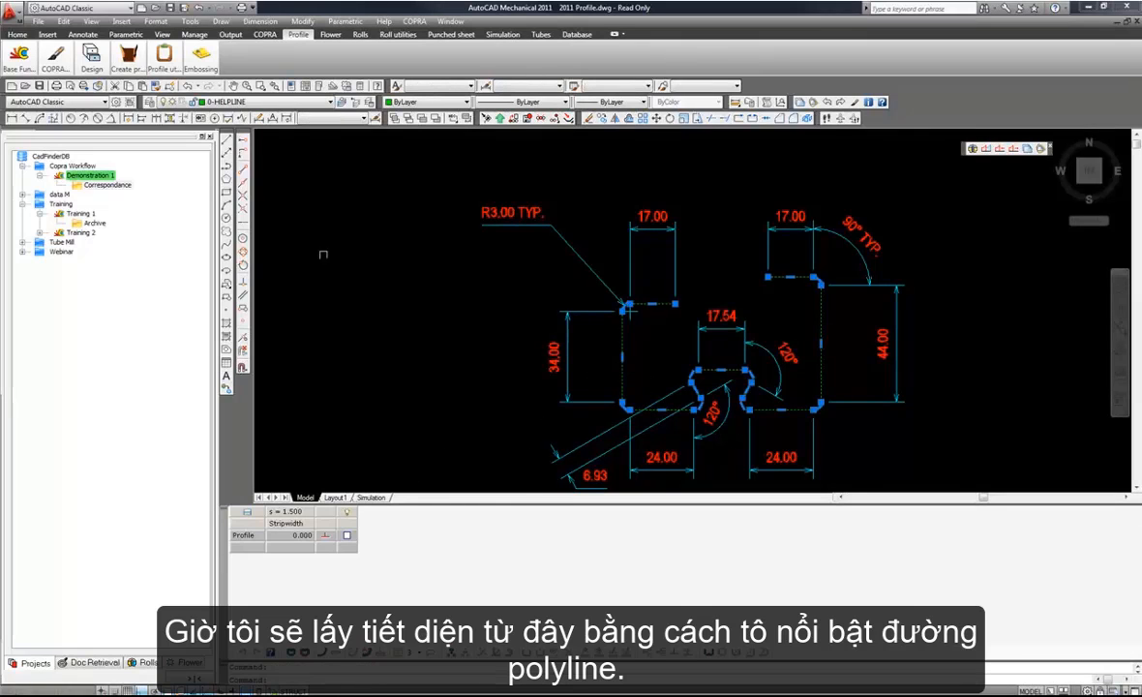
{"action": "left_click", "coordinate": [63, 21]}
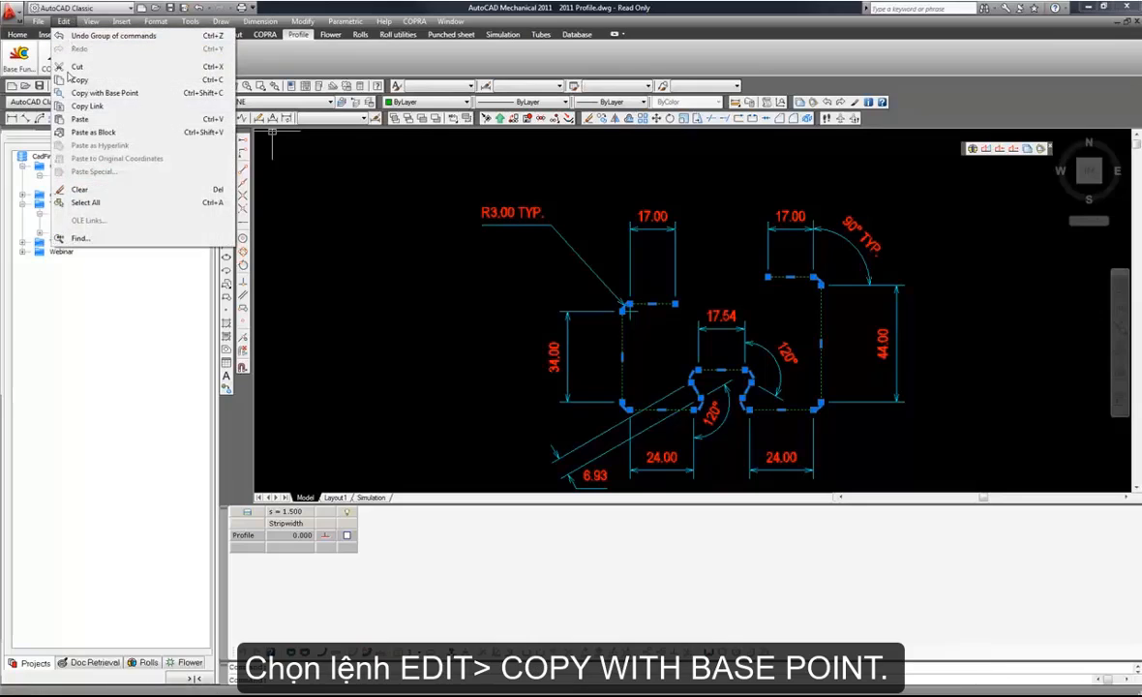
{"action": "left_click", "coordinate": [112, 97]}
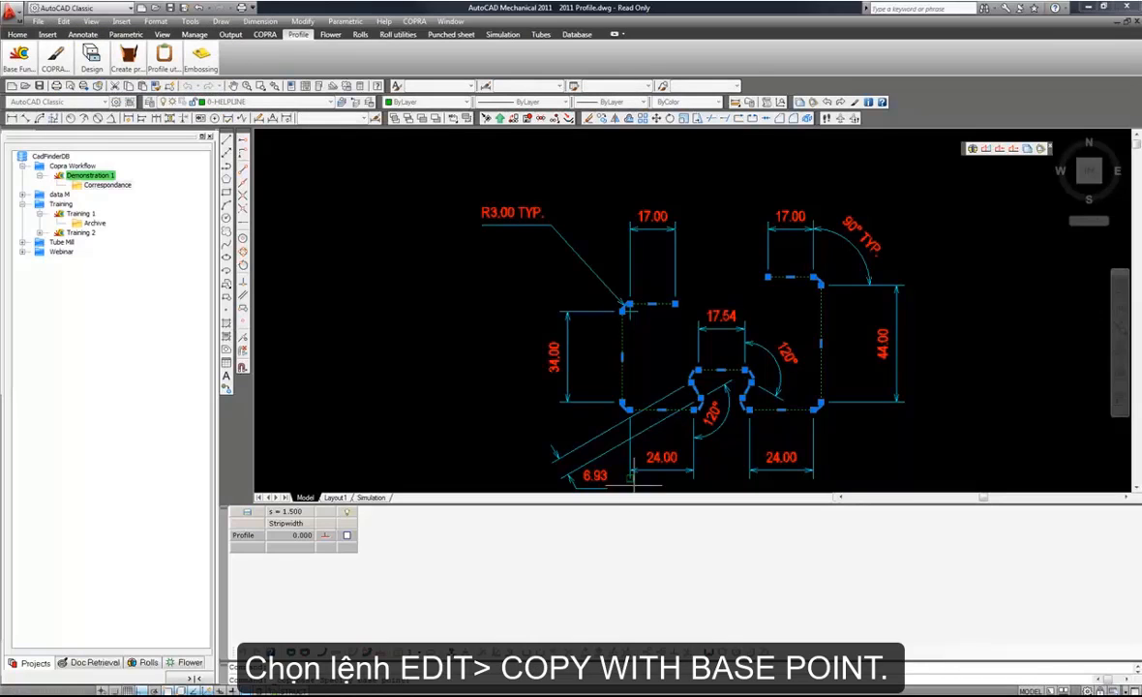
{"action": "left_click", "coordinate": [721, 371]}
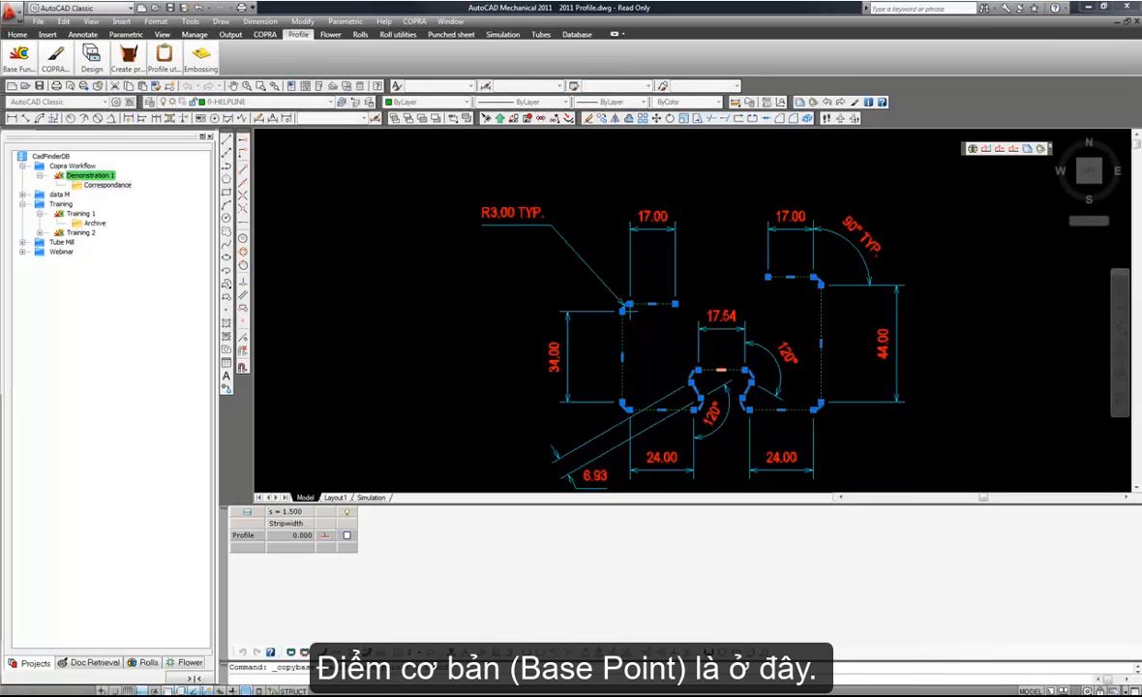
Step: Paste the copied profile polyline into Design Layers.dwg
{"action": "left_click", "coordinate": [450, 22]}
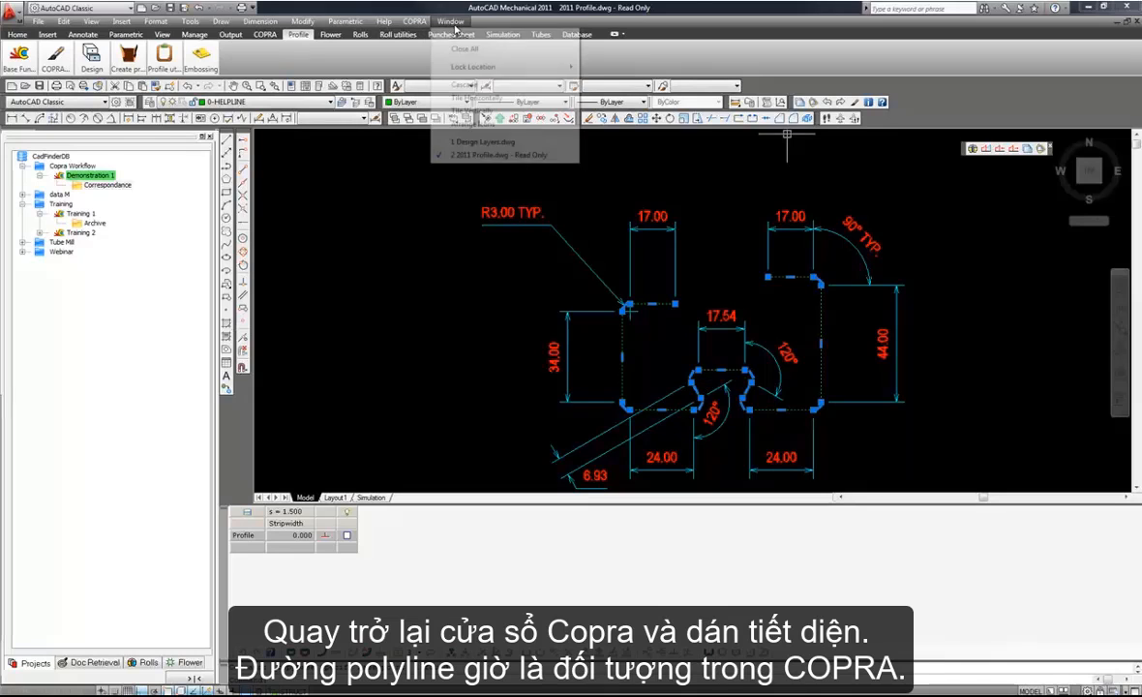
{"action": "left_click", "coordinate": [488, 144]}
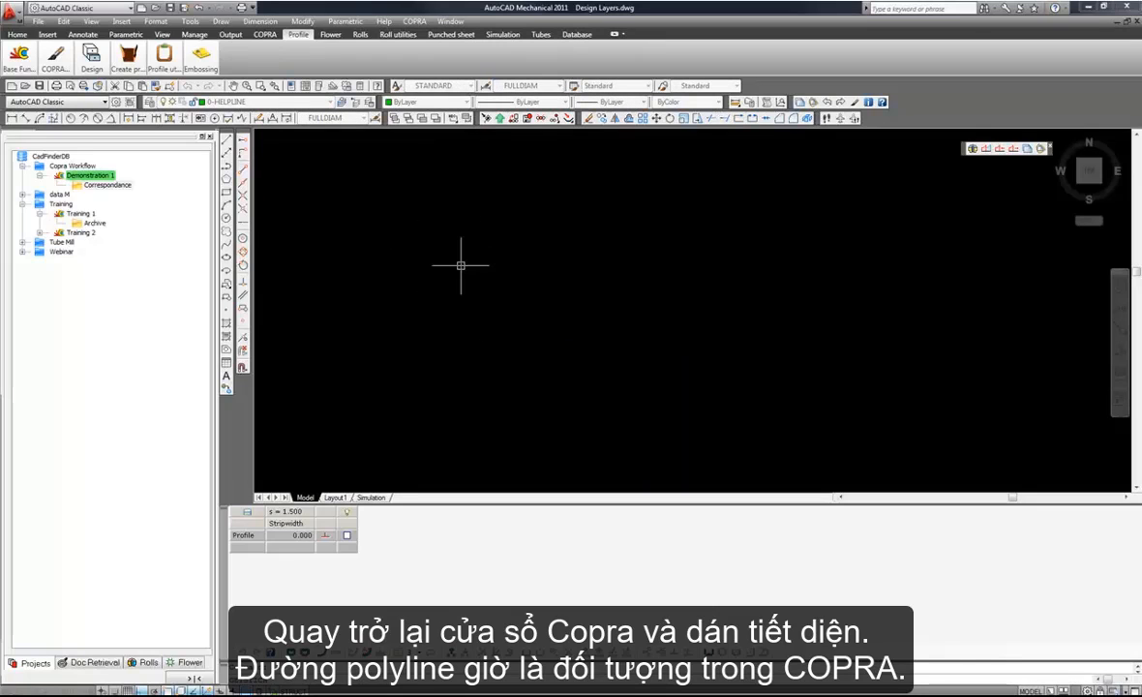
{"action": "key", "text": "ctrl+v"}
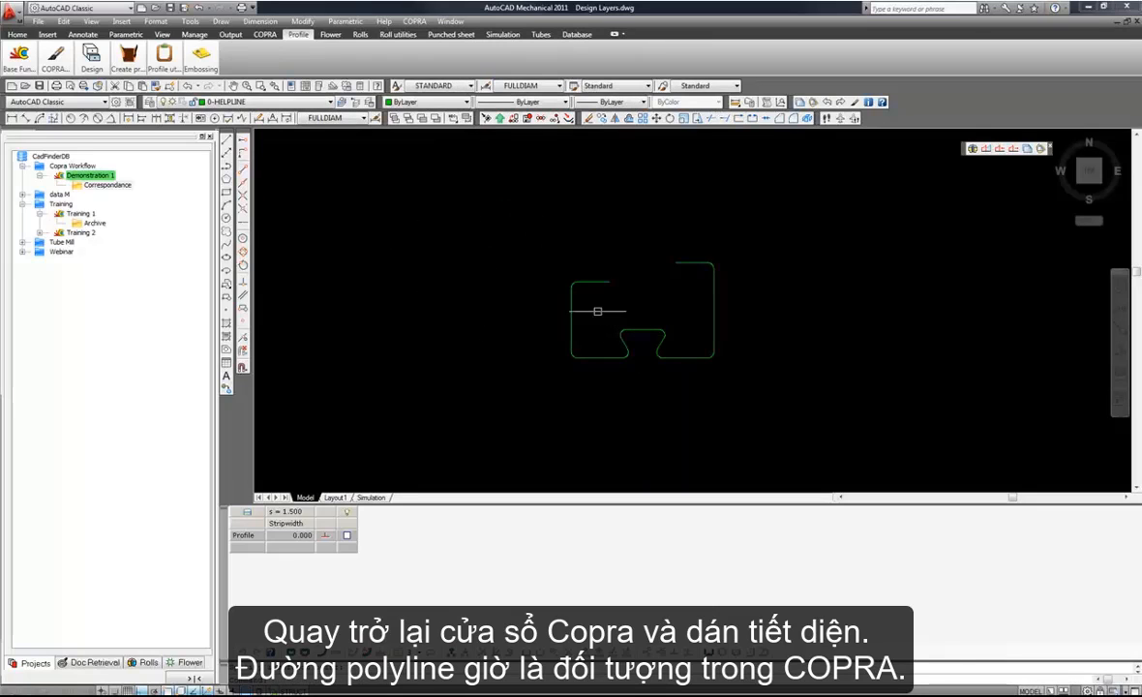
Step: Move the pasted profile polyline to layer 0 and clear the selection
{"action": "left_click", "coordinate": [543, 305]}
{"action": "left_click", "coordinate": [259, 102]}
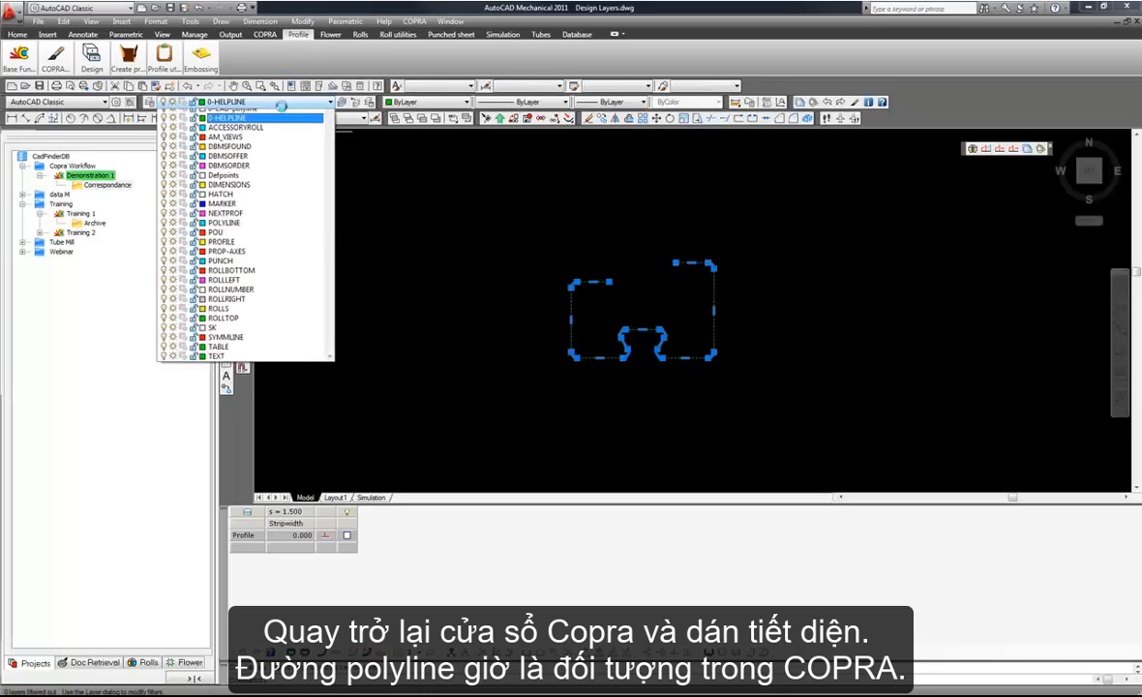
{"action": "scroll", "coordinate": [276, 111], "scroll_direction": "up", "scroll_amount": 1}
{"action": "left_click", "coordinate": [269, 108]}
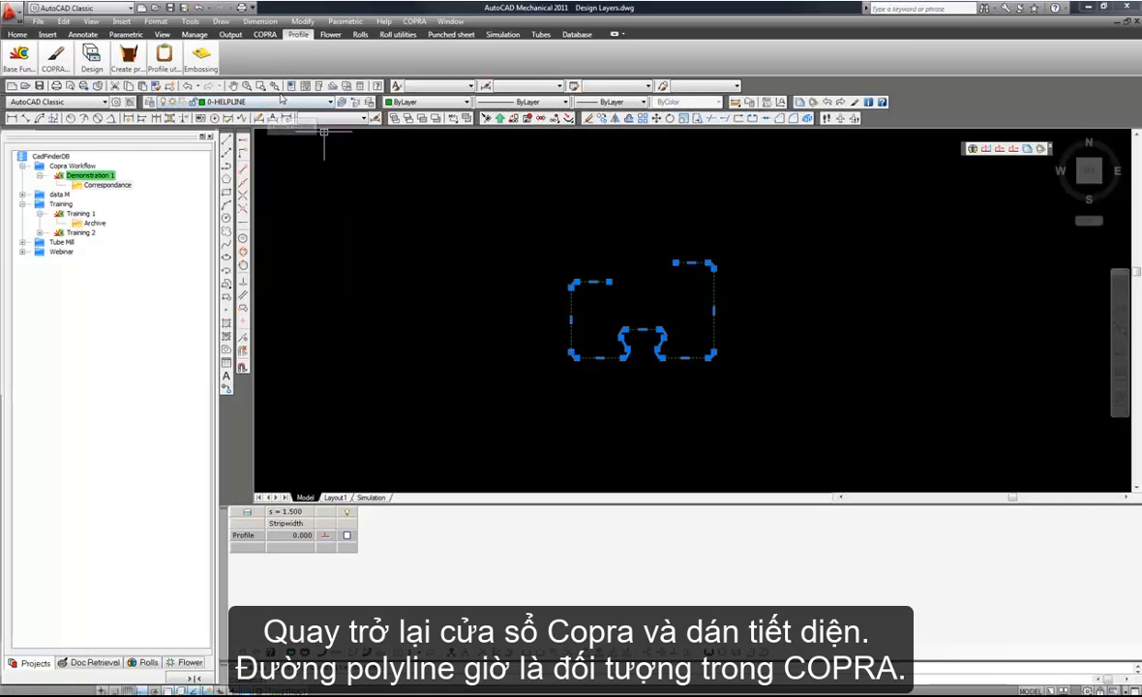
{"action": "left_click", "coordinate": [259, 101]}
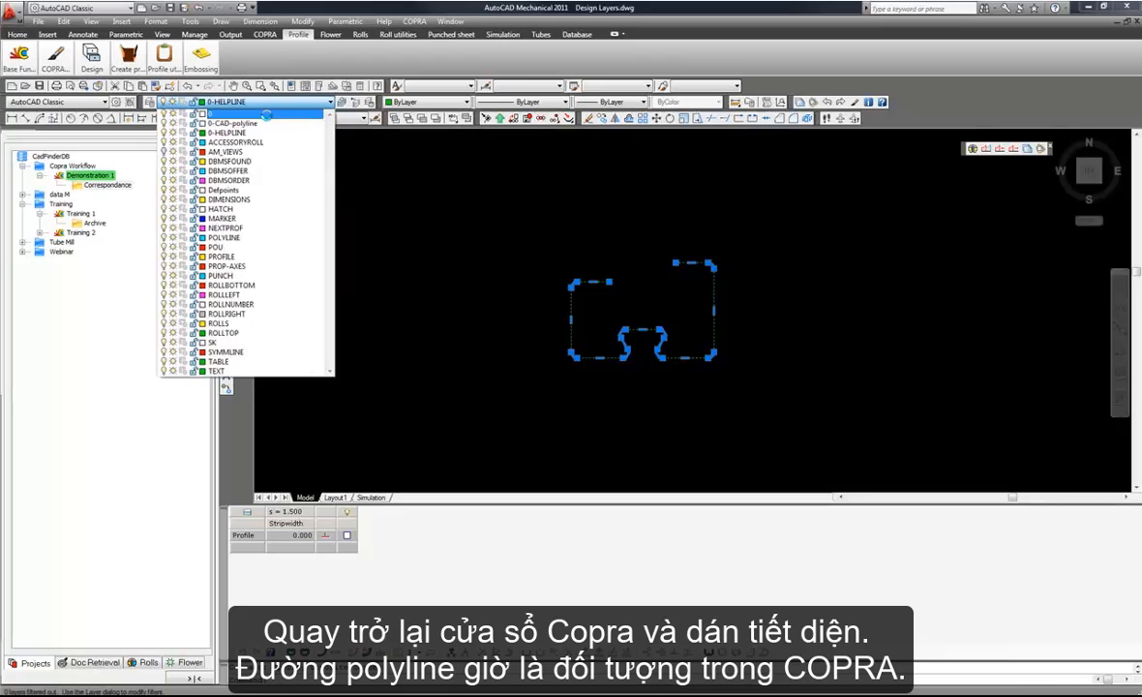
{"action": "left_click", "coordinate": [266, 123]}
{"action": "key", "text": "Escape"}
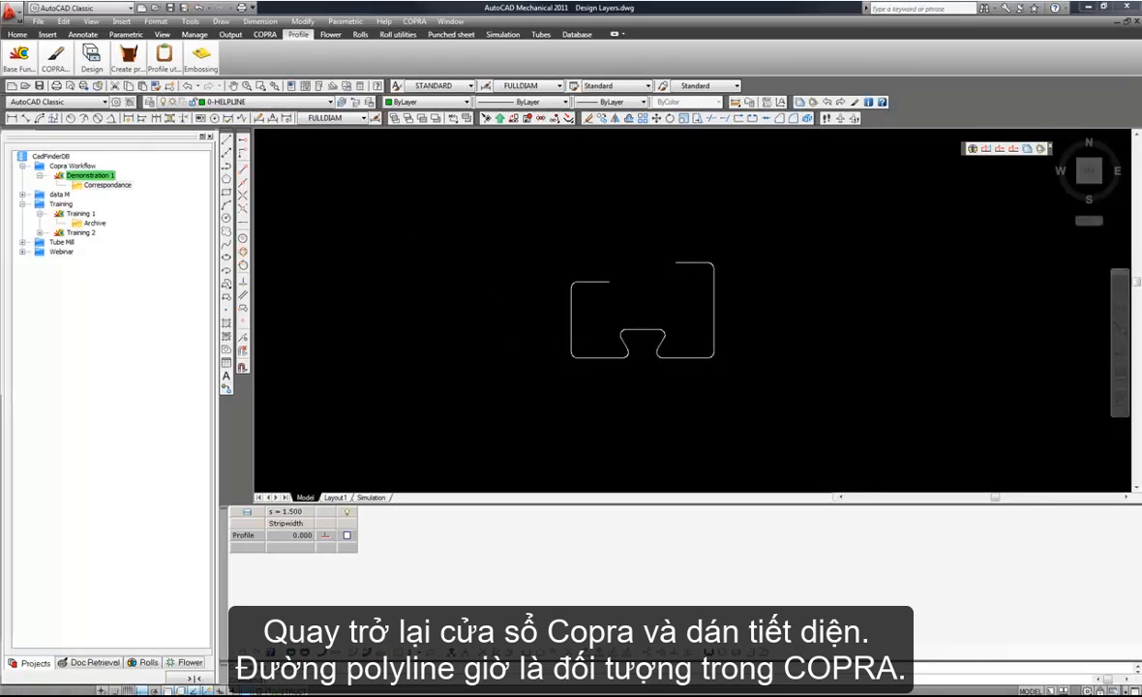
Step: Create a COPRA profile from the polyline as contourline, with 1.500 mm thickness, centre of gravity in 0,0 and the material on the inside
{"action": "scroll", "coordinate": [575, 332], "scroll_direction": "up", "scroll_amount": 3}
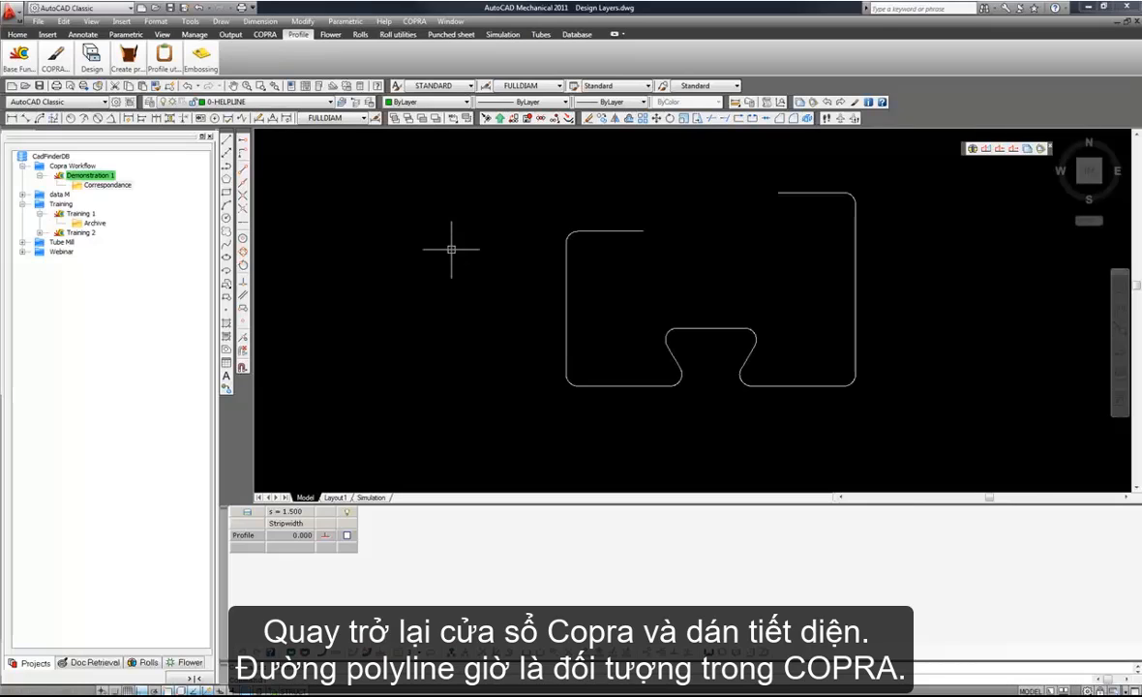
{"action": "left_click", "coordinate": [91, 56]}
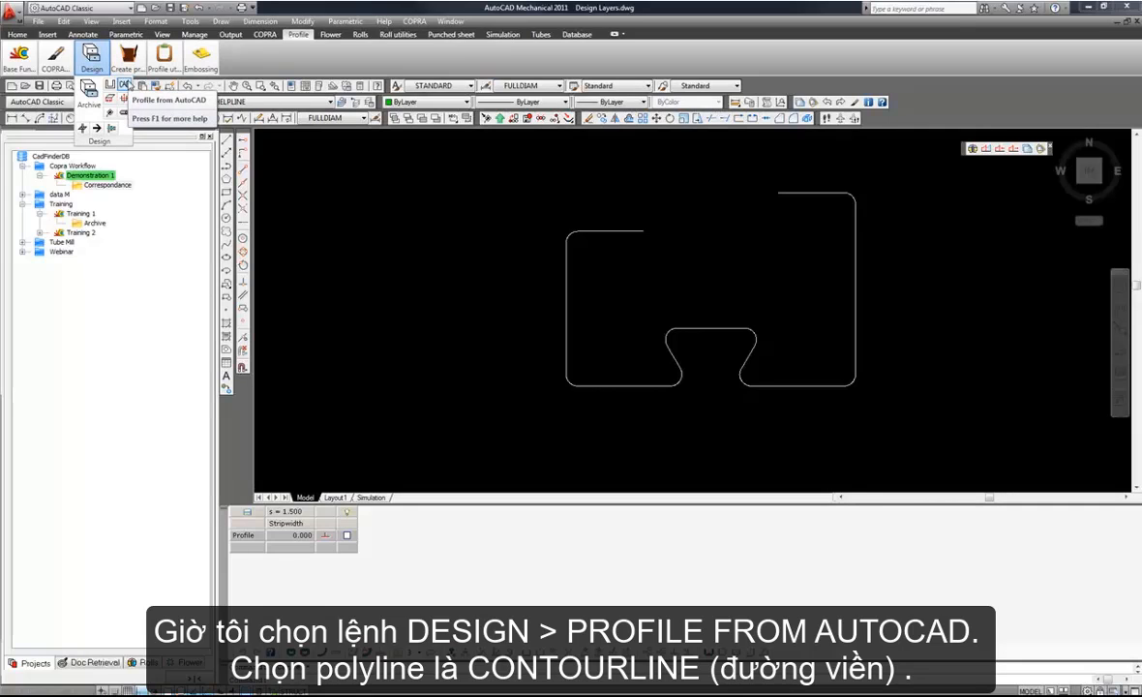
{"action": "left_click", "coordinate": [124, 85]}
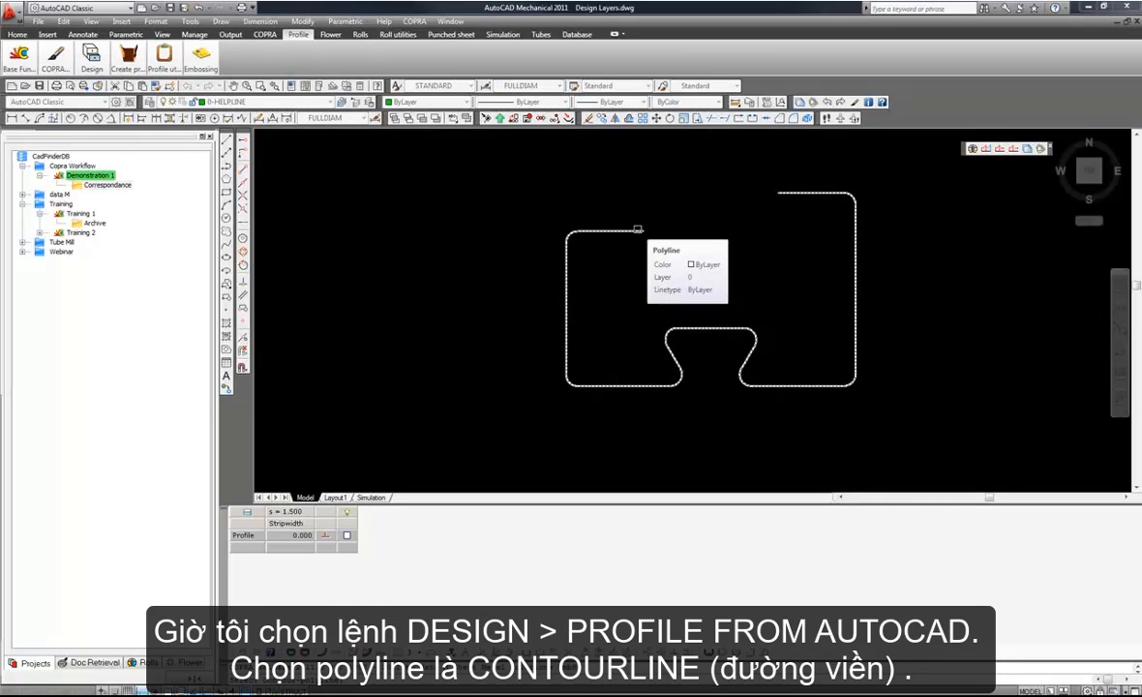
{"action": "left_click", "coordinate": [638, 229]}
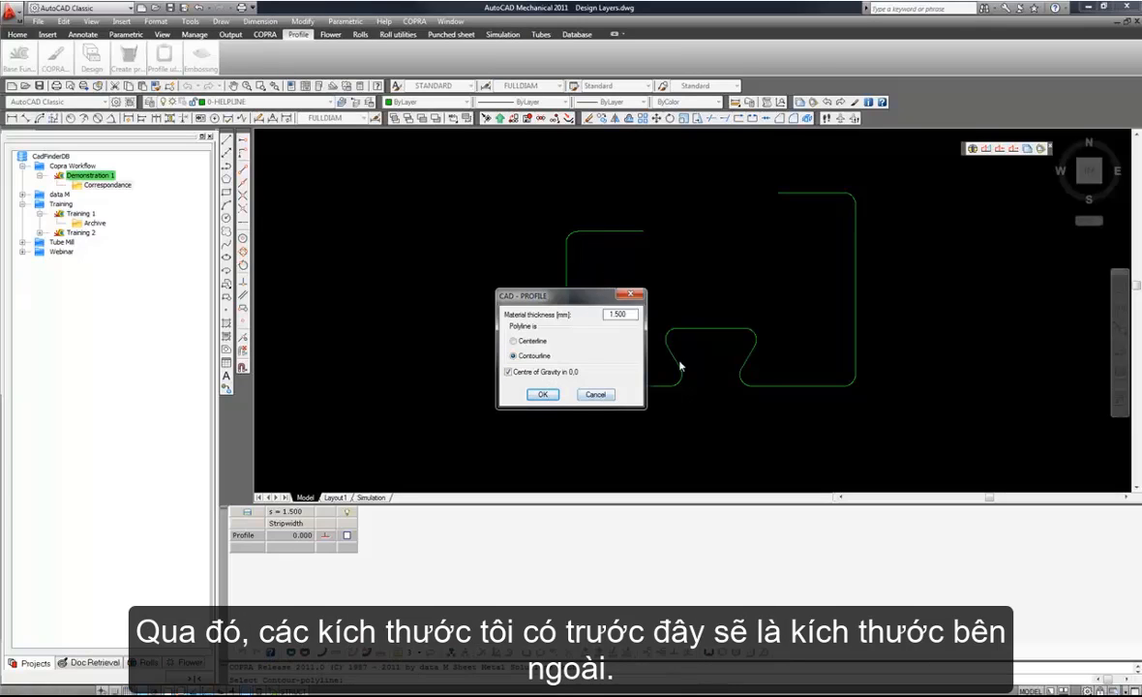
{"action": "left_click", "coordinate": [556, 394]}
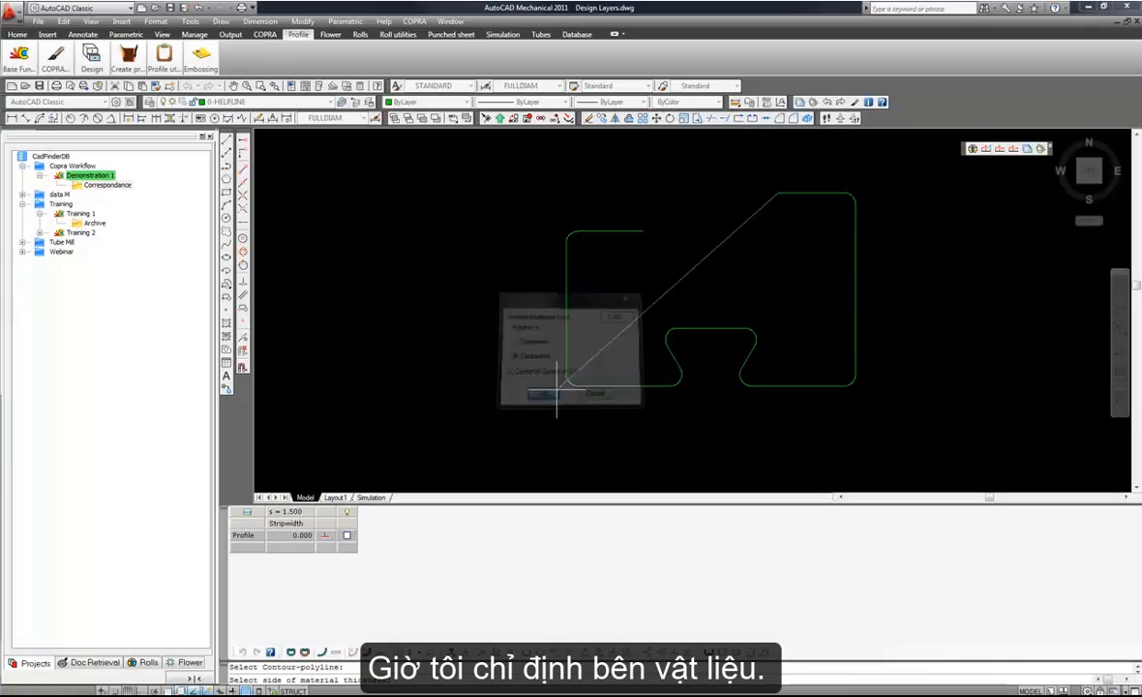
{"action": "left_click", "coordinate": [799, 238]}
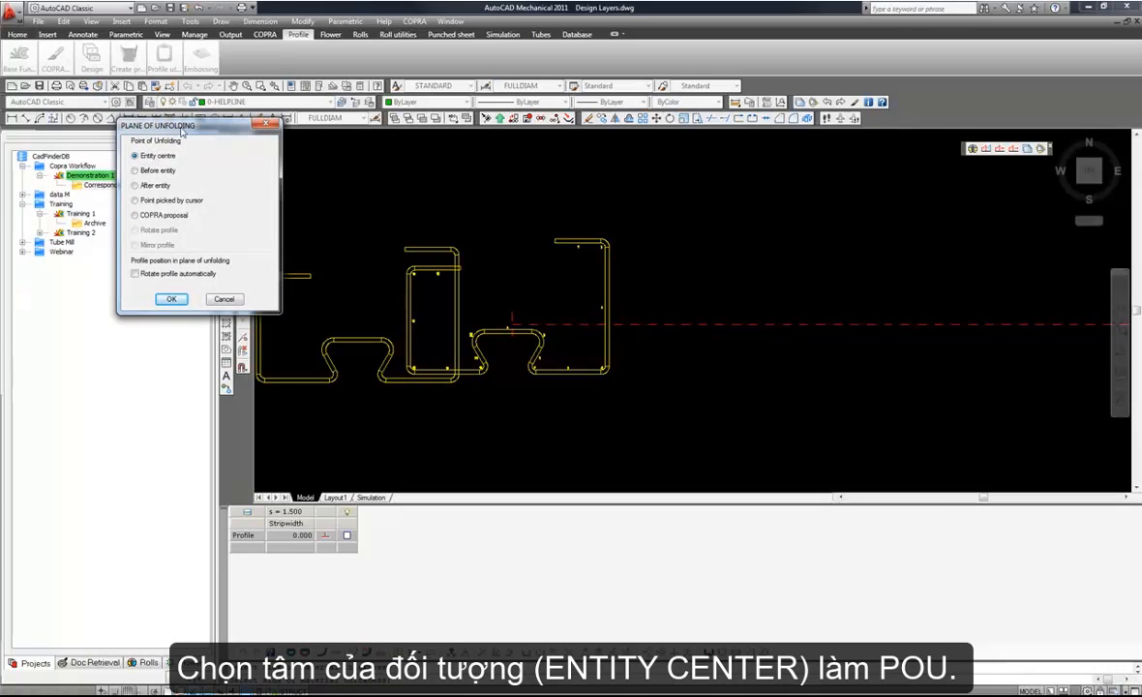
Step: Set the profile's plane of unfolding at the entity centre of entity 9 and accept it
{"action": "left_click_drag", "start_coordinate": [181, 132], "coordinate": [791, 153]}
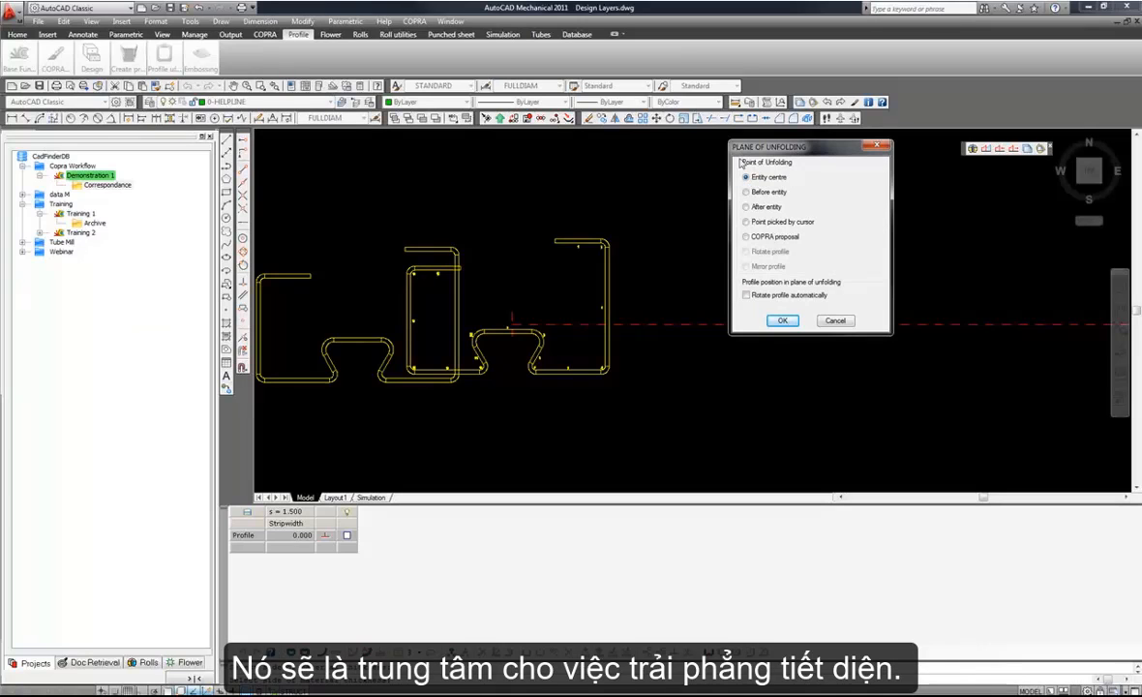
{"action": "left_click", "coordinate": [783, 321]}
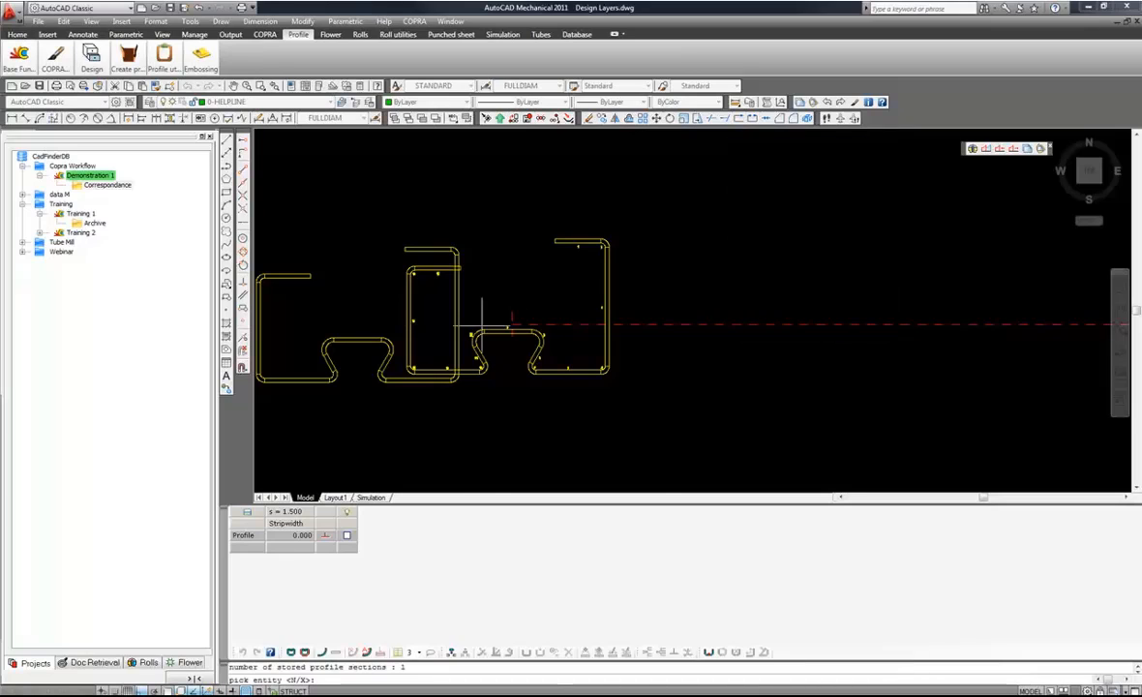
{"action": "scroll", "coordinate": [581, 314], "scroll_direction": "up", "scroll_amount": 8}
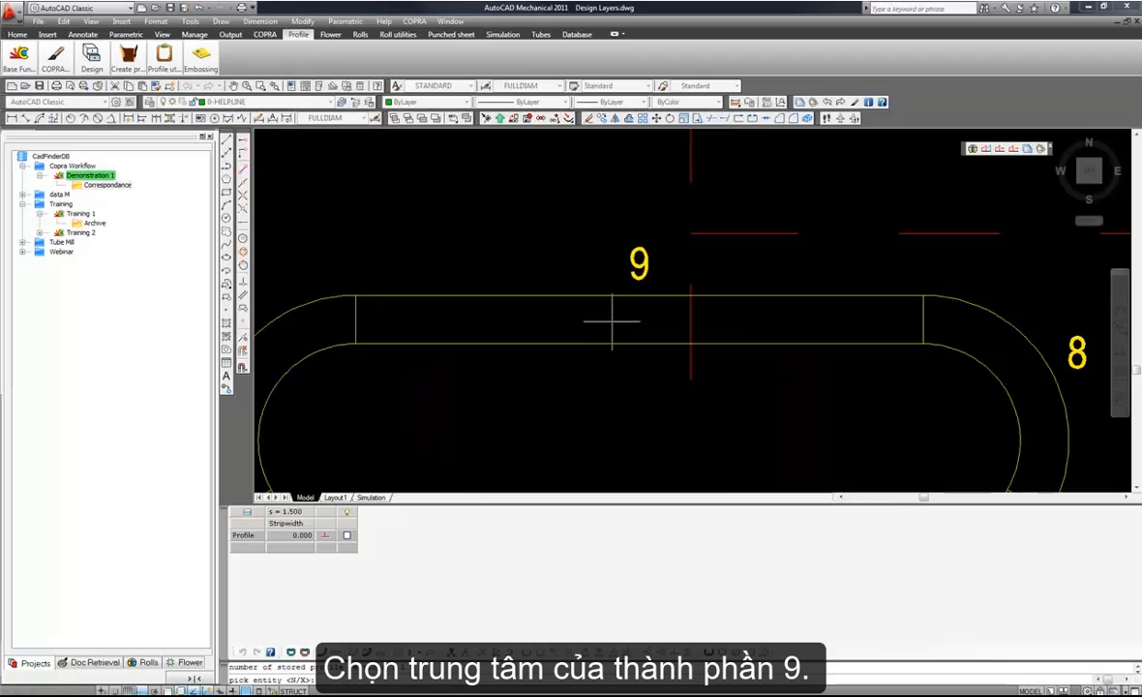
{"action": "left_click", "coordinate": [611, 322]}
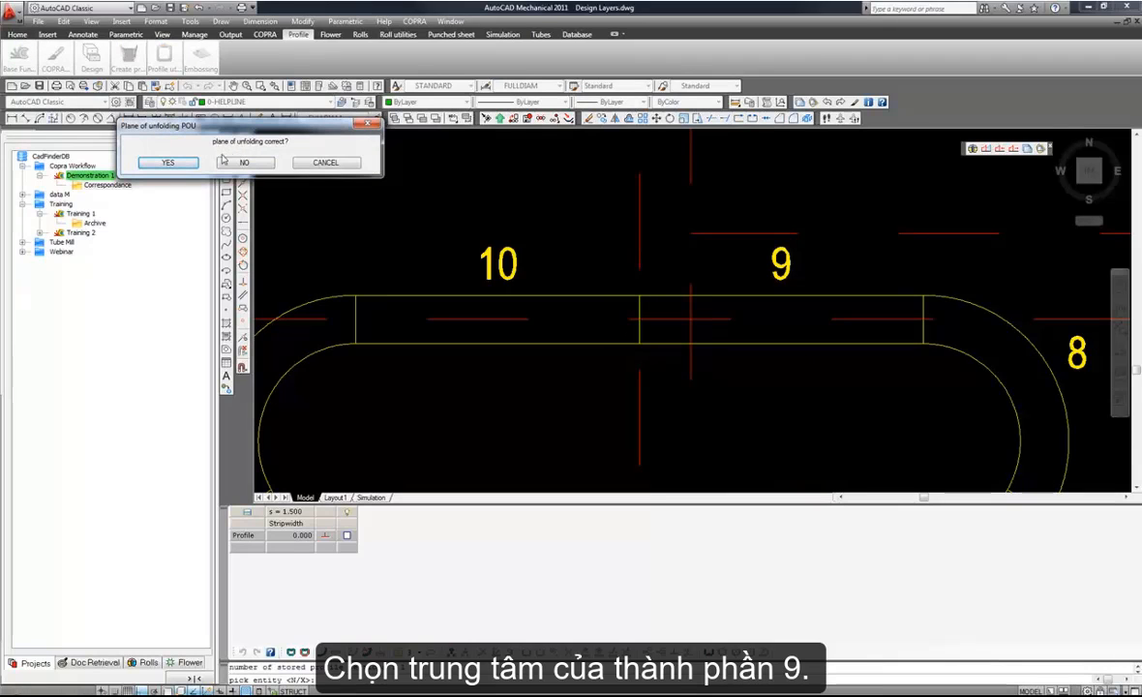
{"action": "left_click", "coordinate": [167, 162]}
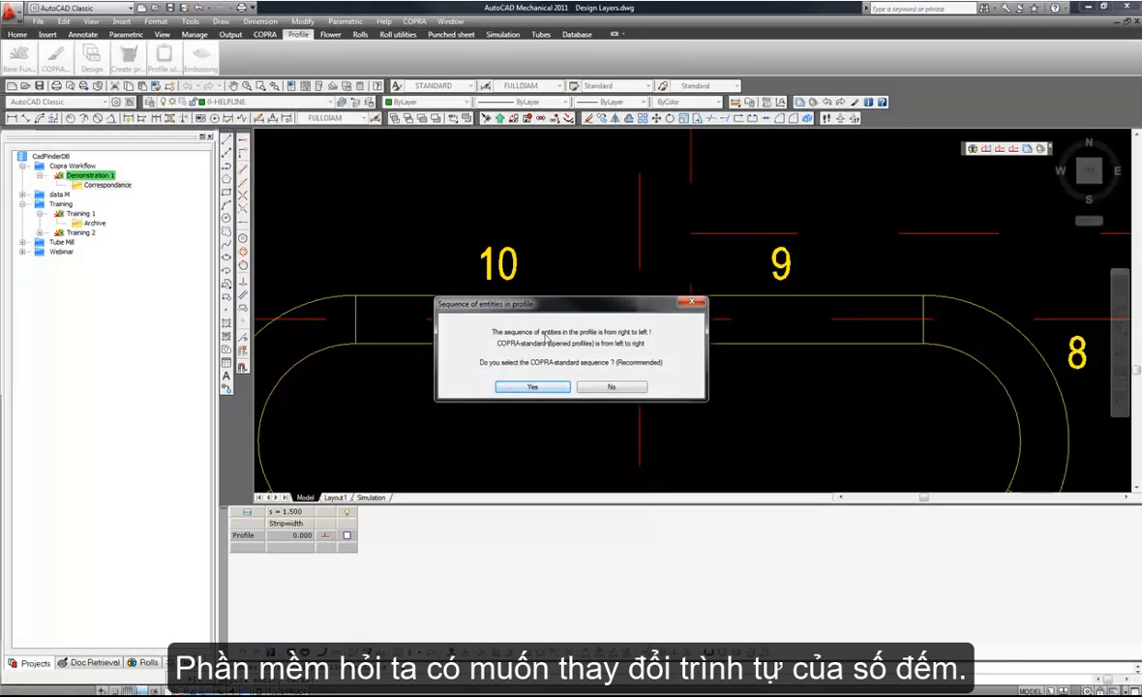
Step: Adopt the COPRA-standard left-to-right entity sequence for the profile and save the profile spreadsheet
{"action": "left_click_drag", "start_coordinate": [564, 302], "coordinate": [506, 143]}
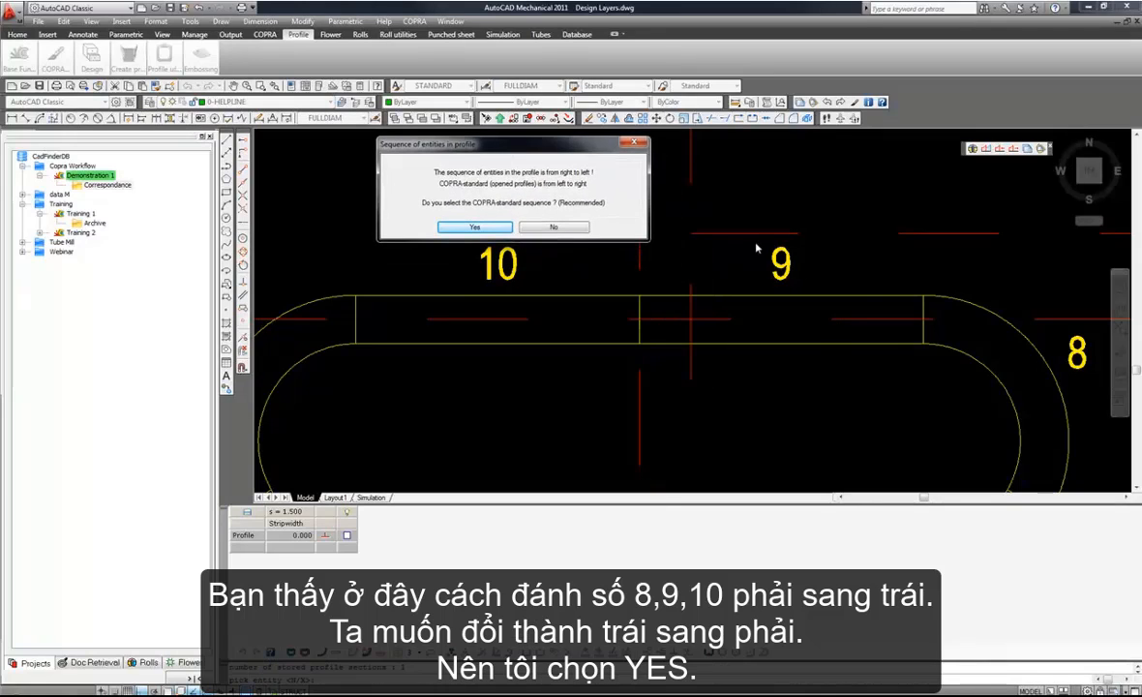
{"action": "left_click", "coordinate": [472, 227]}
{"action": "scroll", "coordinate": [580, 271], "scroll_direction": "down", "scroll_amount": 6}
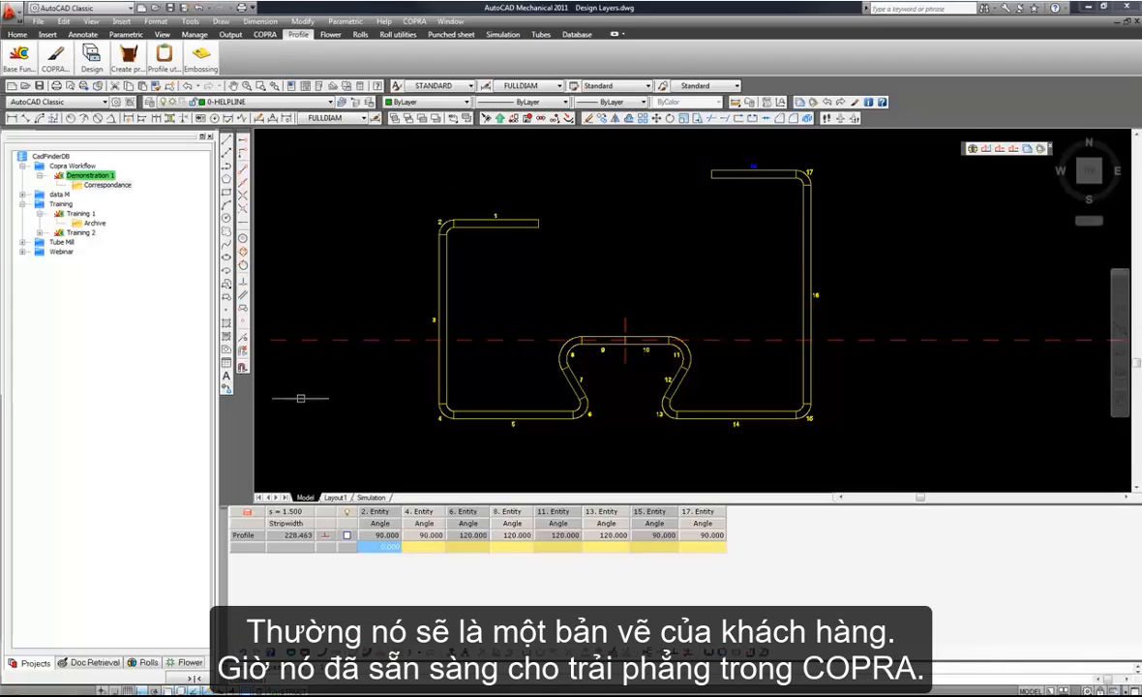
{"action": "left_click", "coordinate": [249, 513]}
Step: Save the current profile design as an archive file named Profile in the project's Archive folder
{"action": "left_click", "coordinate": [92, 58]}
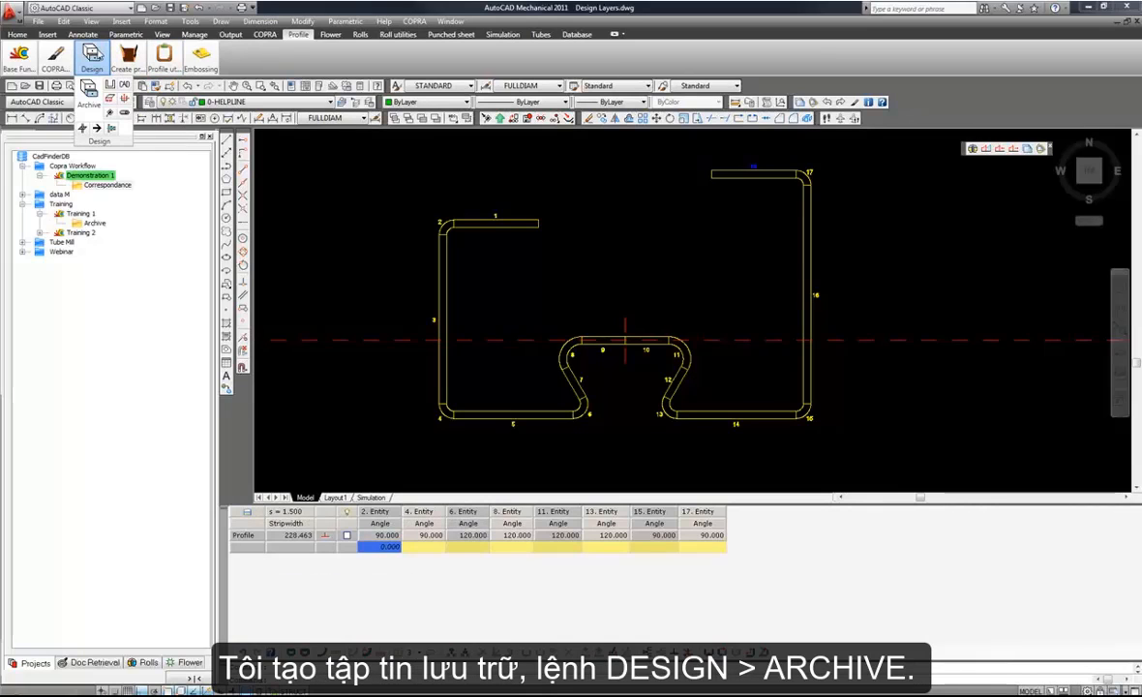
{"action": "left_click", "coordinate": [89, 92]}
{"action": "left_click", "coordinate": [545, 340]}
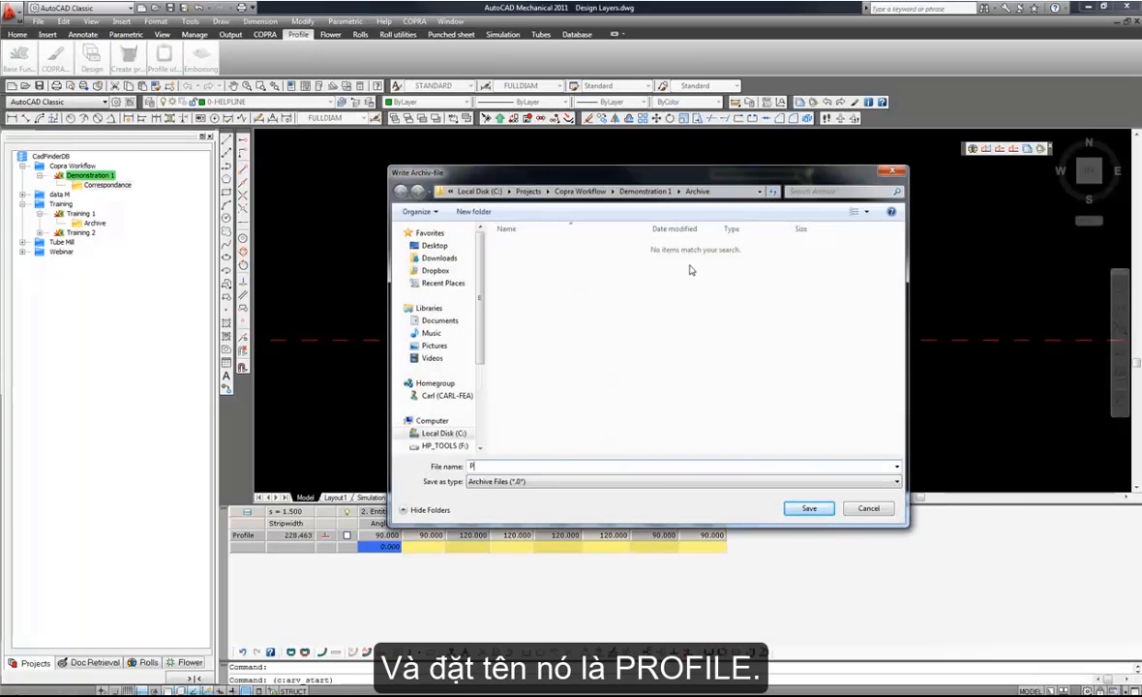
{"action": "type", "text": "Profile"}
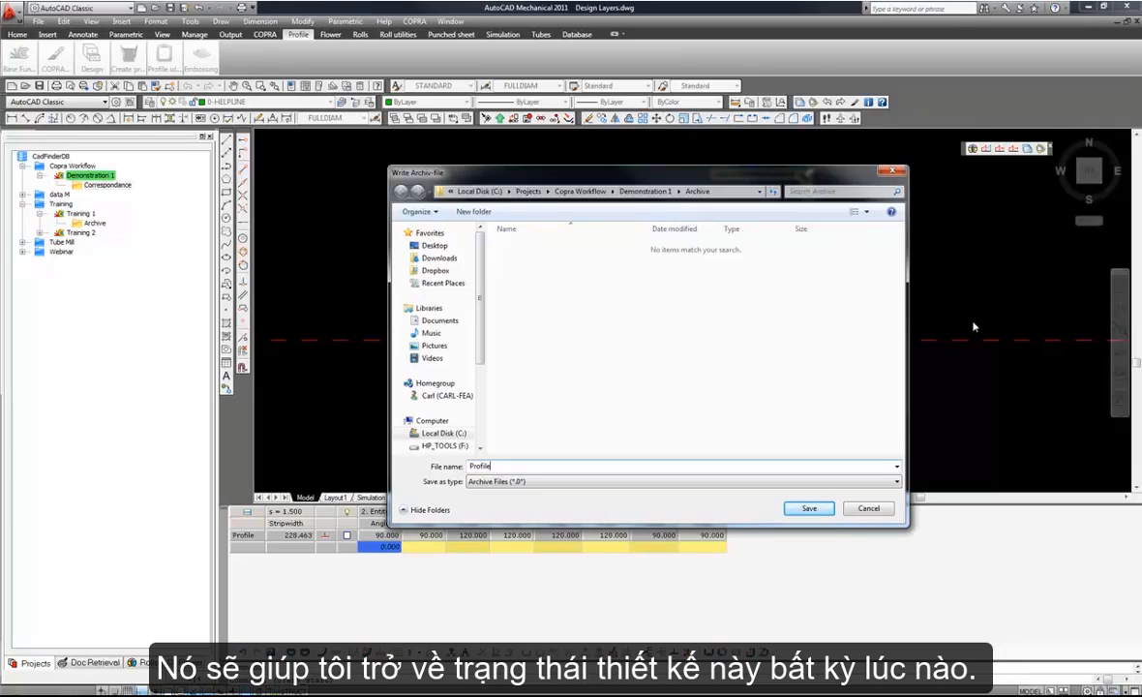
{"action": "left_click", "coordinate": [808, 508]}
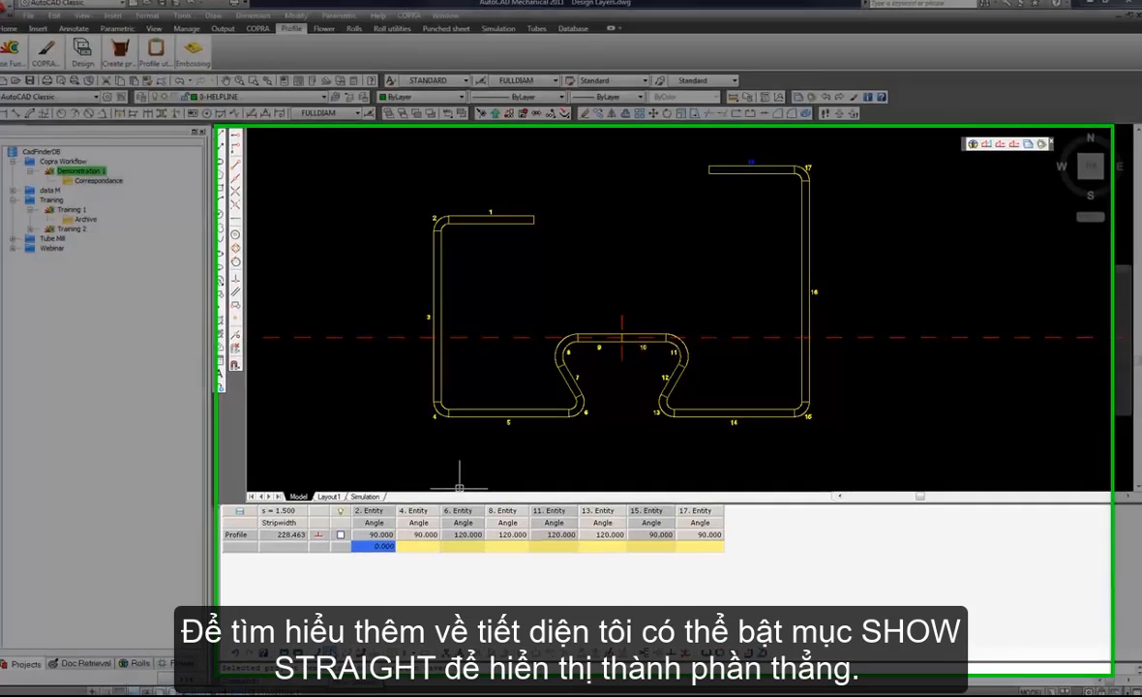
Step: Show the straight entities, radii and lengths in the profile spreadsheet
{"action": "left_click", "coordinate": [337, 651]}
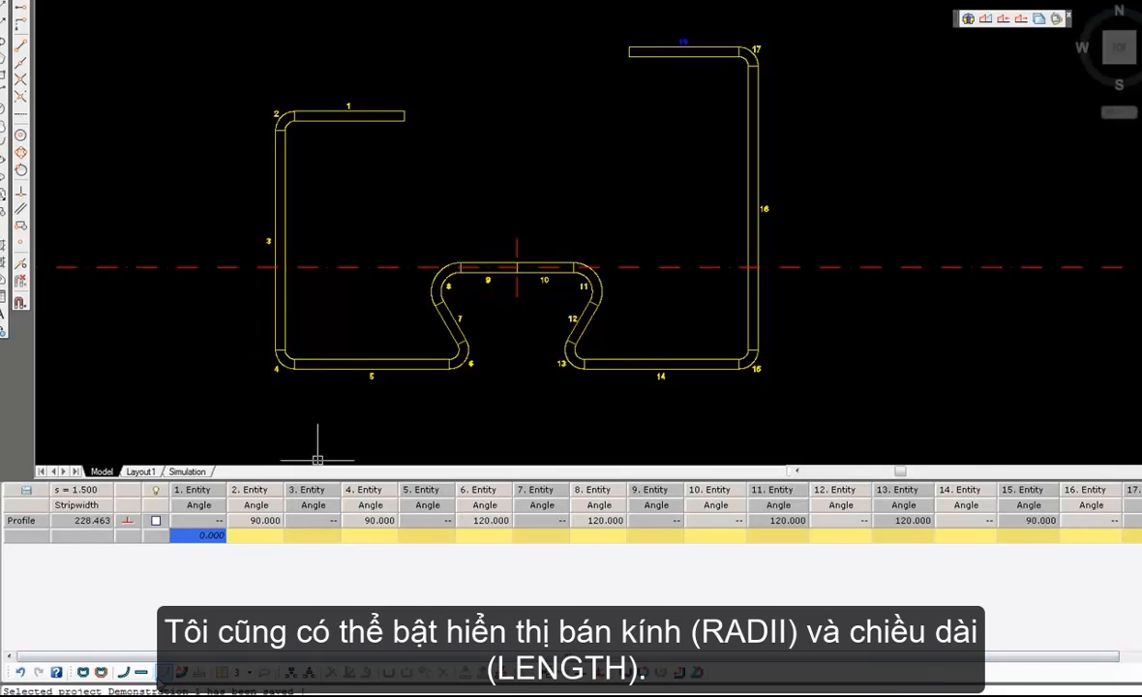
{"action": "left_click", "coordinate": [163, 673]}
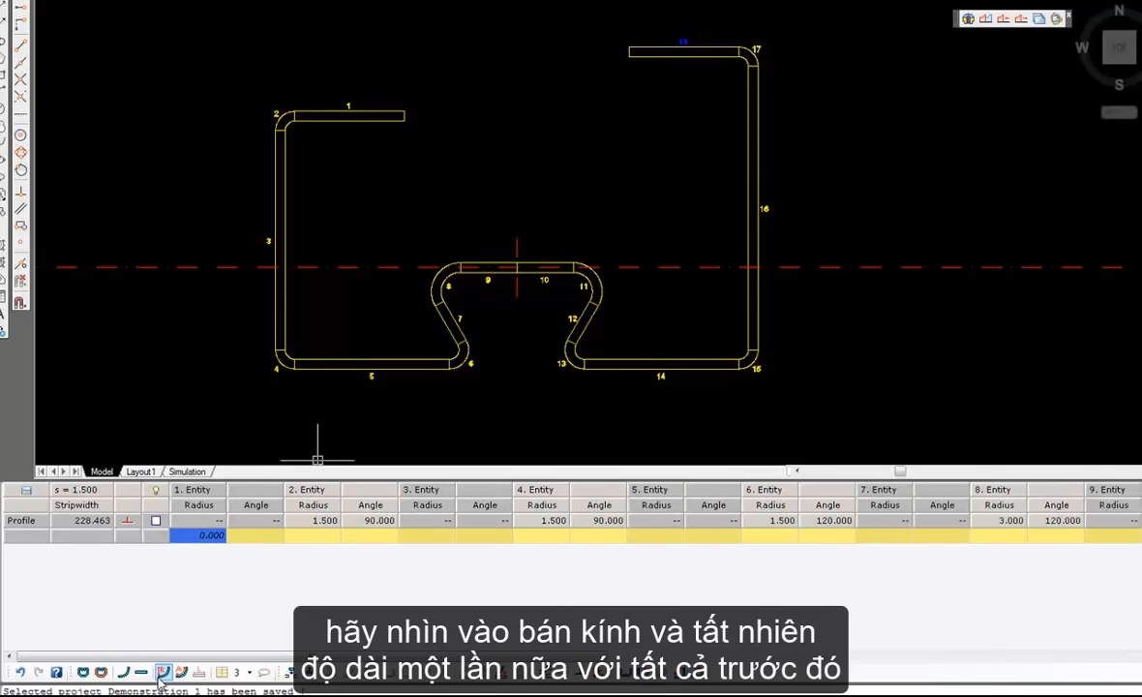
{"action": "left_click", "coordinate": [198, 674]}
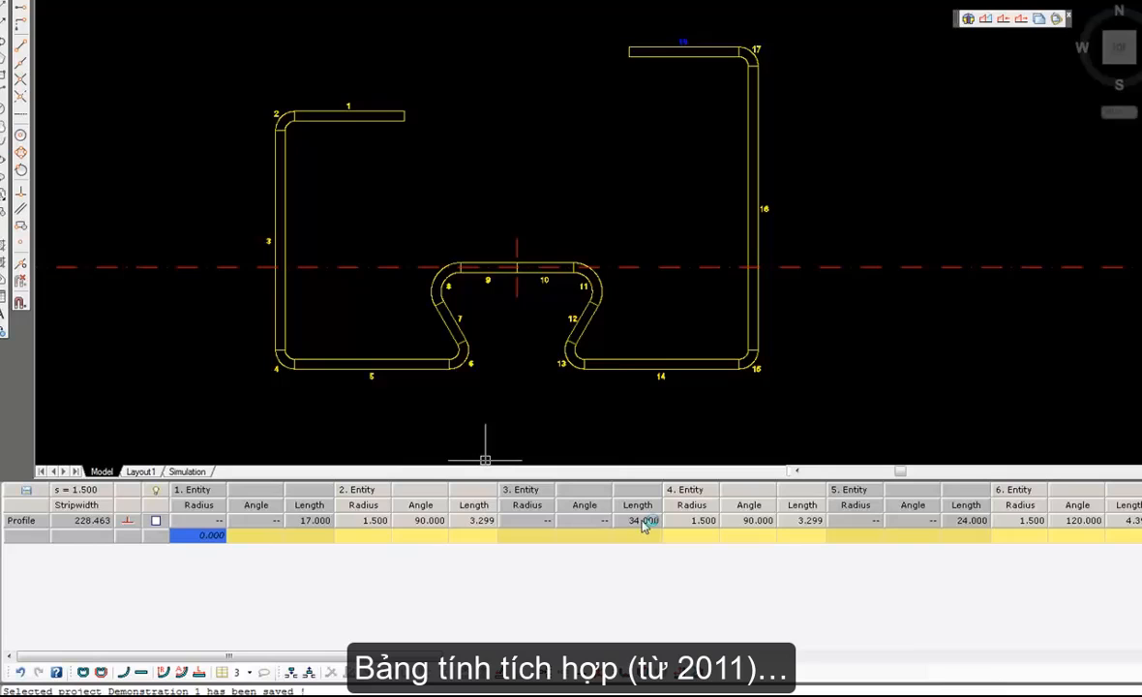
Step: Set the length of entity 14 to 34 in the profile spreadsheet
{"action": "left_click_drag", "start_coordinate": [437, 655], "coordinate": [1042, 634]}
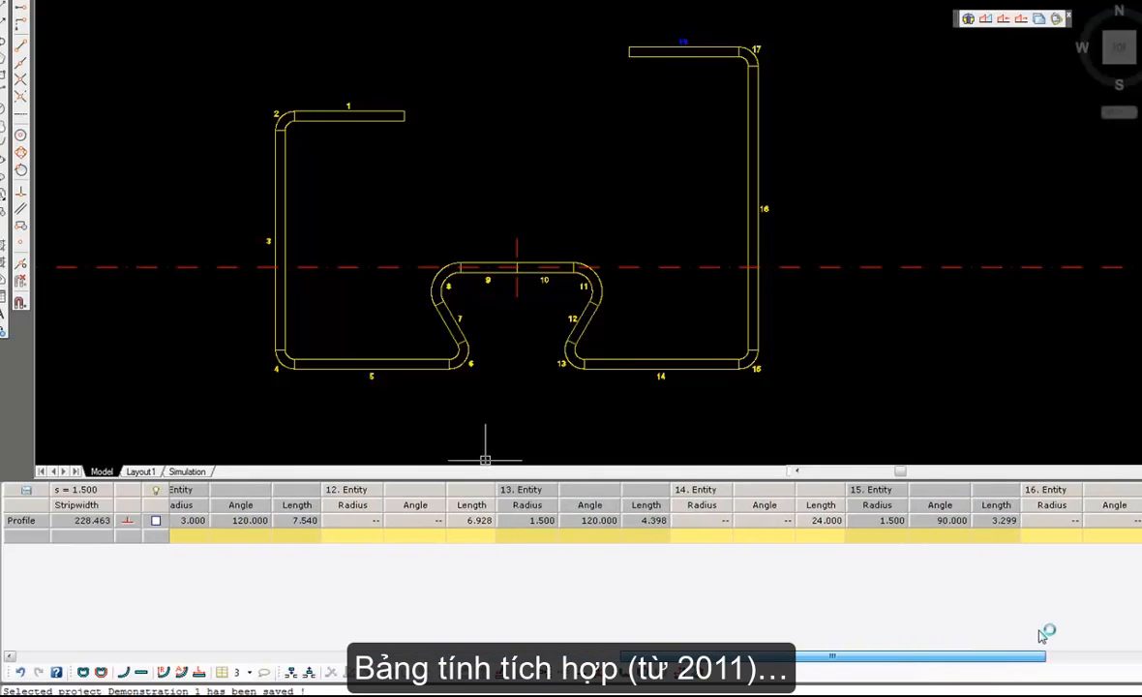
{"action": "left_click", "coordinate": [820, 521]}
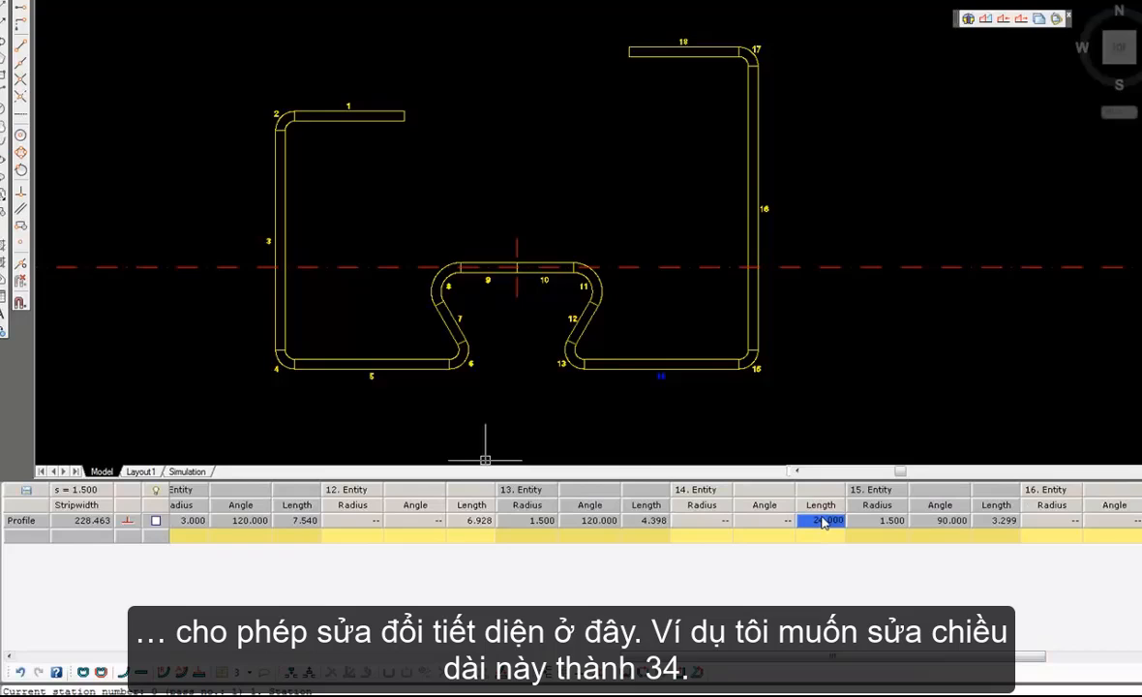
{"action": "left_click", "coordinate": [821, 521]}
{"action": "type", "text": "3"}
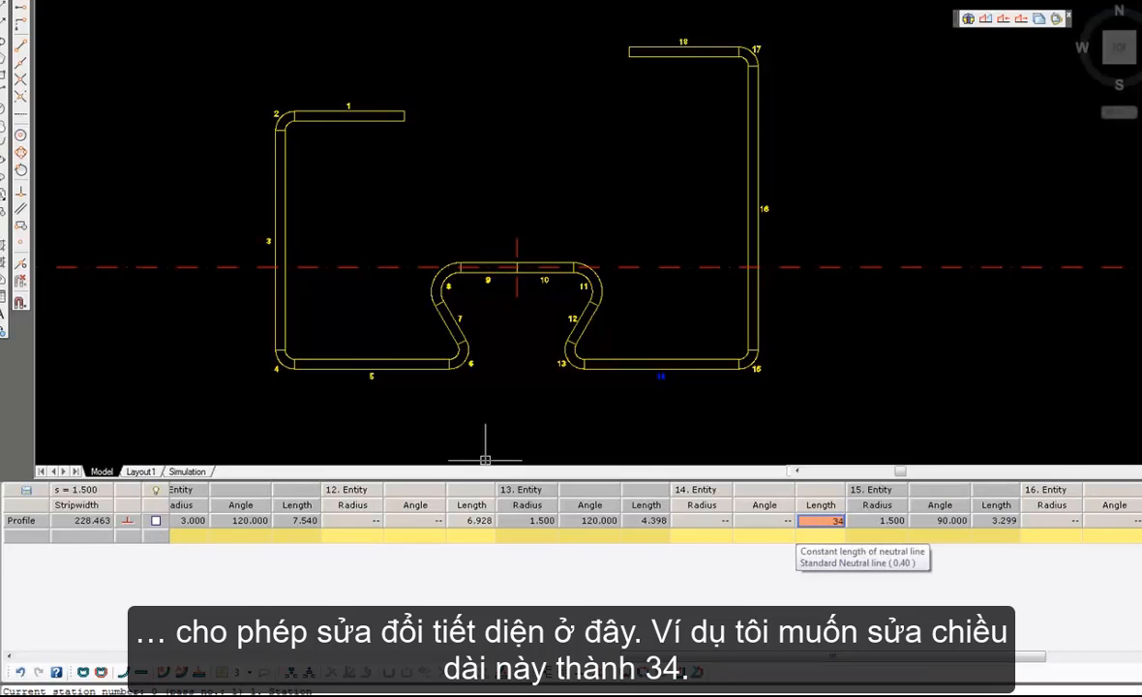
{"action": "type", "text": "4"}
{"action": "key", "text": "Return"}
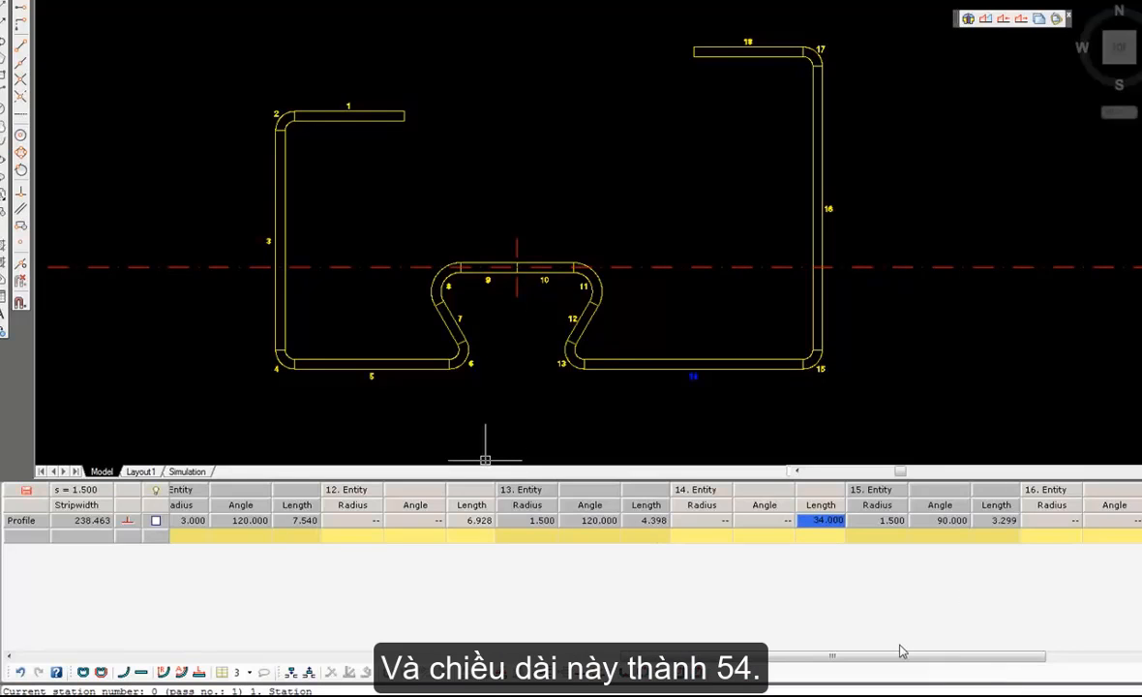
Step: Set the length of entity 16 to 54 and fit the whole profile in the drawing view
{"action": "left_click_drag", "start_coordinate": [907, 659], "coordinate": [1007, 630]}
{"action": "left_click", "coordinate": [896, 520]}
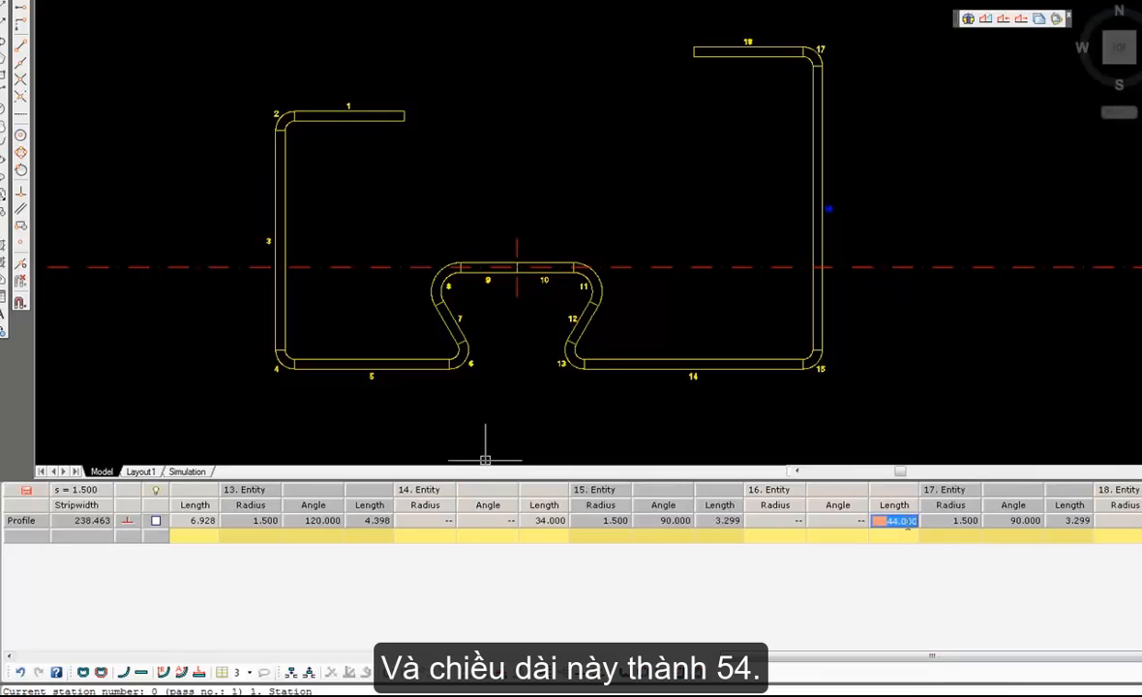
{"action": "type", "text": "54"}
{"action": "key", "text": "Return"}
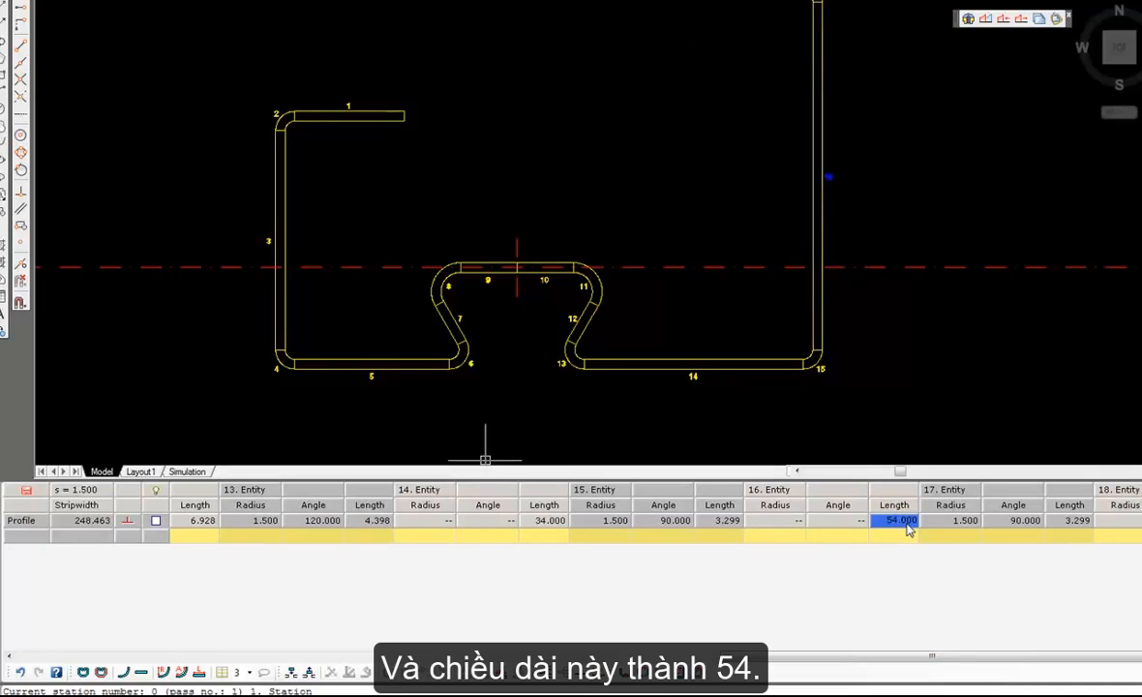
{"action": "middle_click", "coordinate": [655, 157]}
{"action": "middle_click", "coordinate": [655, 157]}
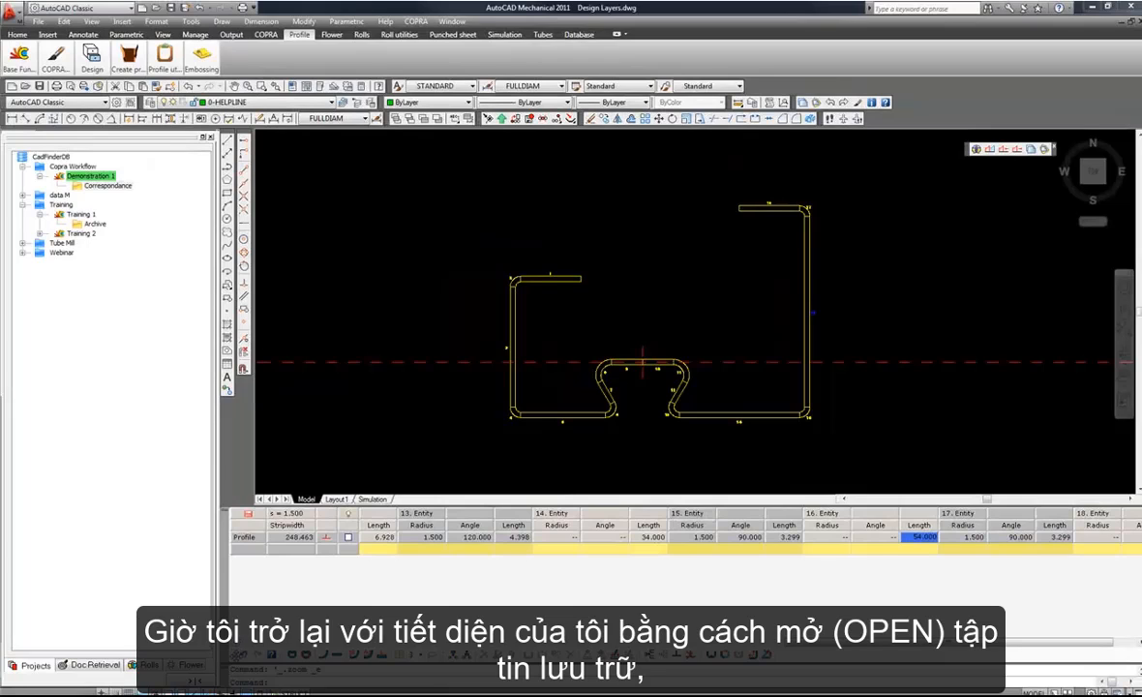
Step: Restore the profile design from its archive file, overwriting the existing COPRA database
{"action": "left_click", "coordinate": [92, 60]}
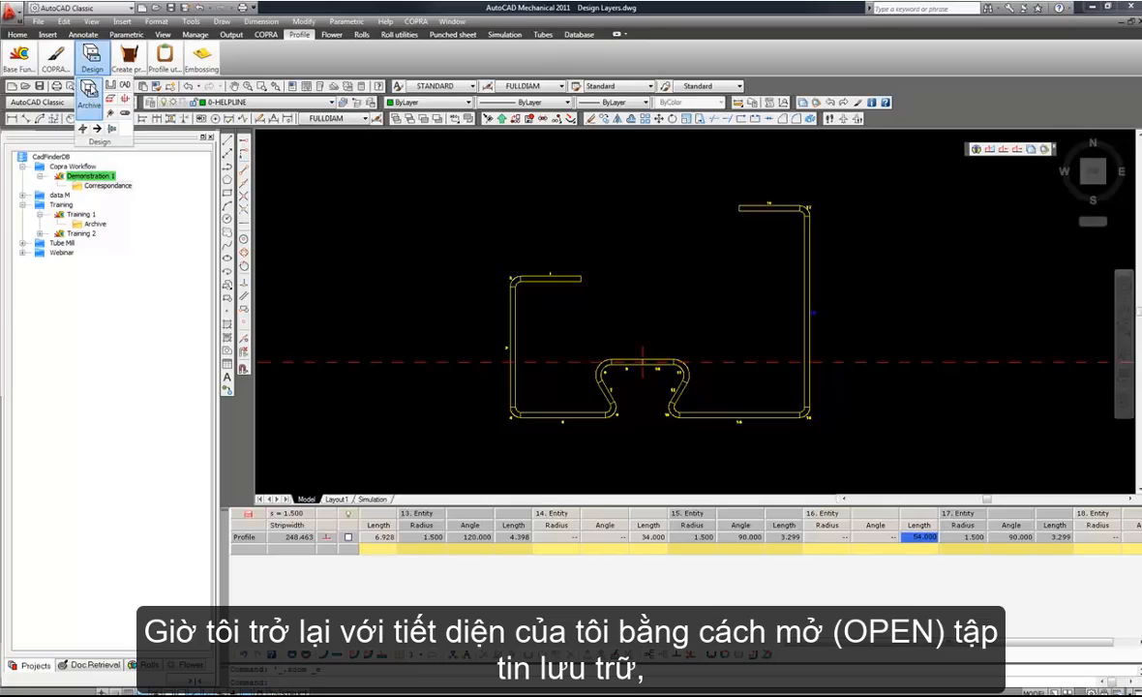
{"action": "left_click", "coordinate": [88, 93]}
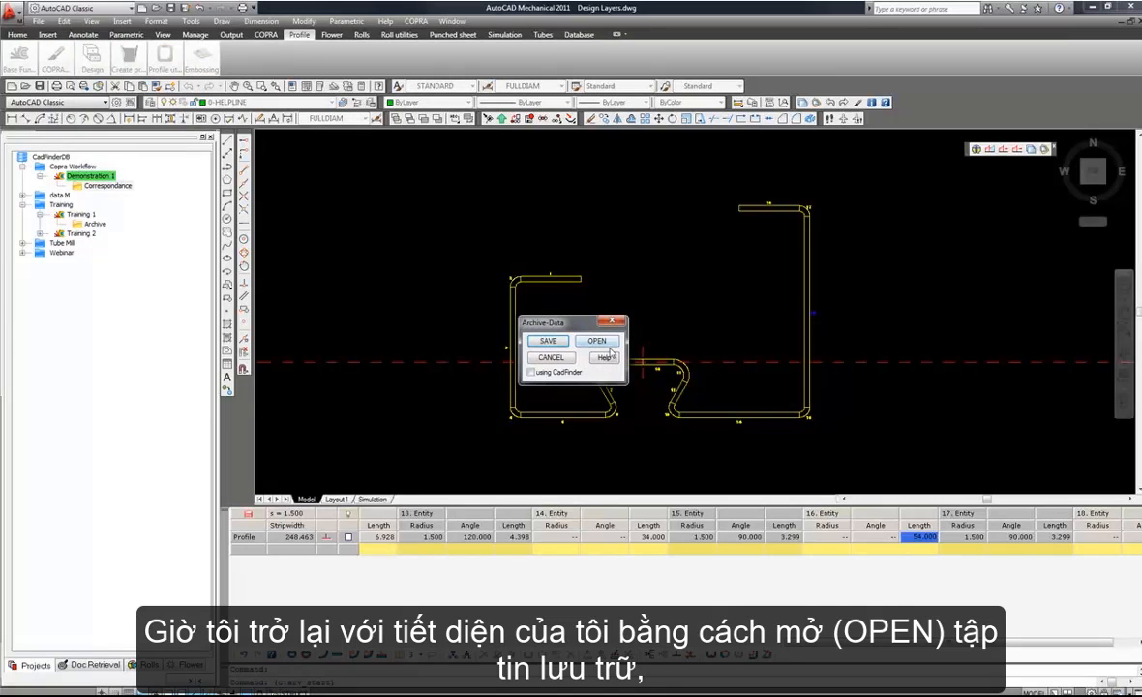
{"action": "left_click", "coordinate": [606, 343]}
{"action": "double_click", "coordinate": [530, 249]}
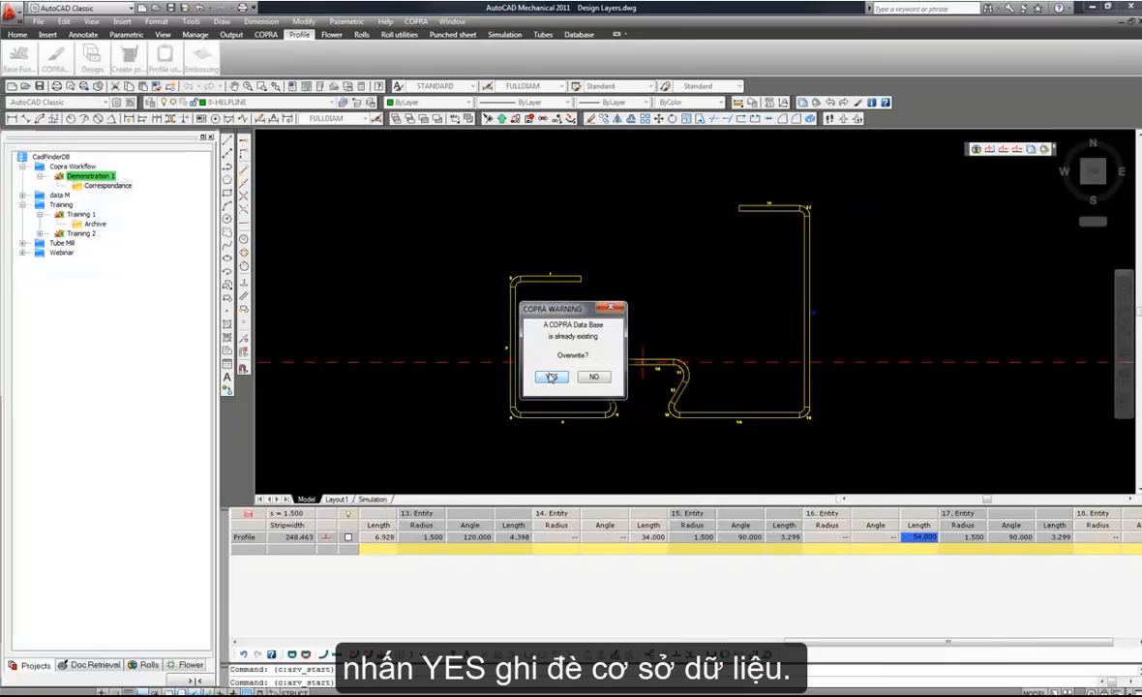
{"action": "left_click", "coordinate": [551, 376]}
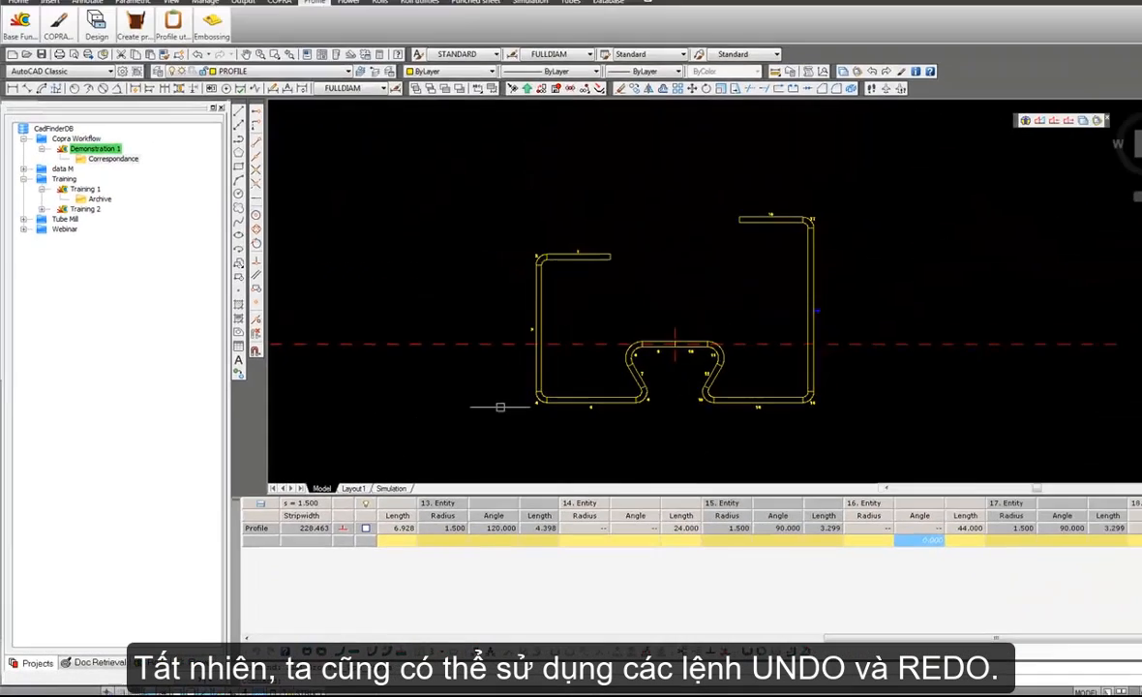
Step: Hide the arc entities, radii and angles in the profile spreadsheet, leaving only the straight entities' lengths
{"action": "scroll", "coordinate": [637, 397], "scroll_direction": "up", "scroll_amount": 5}
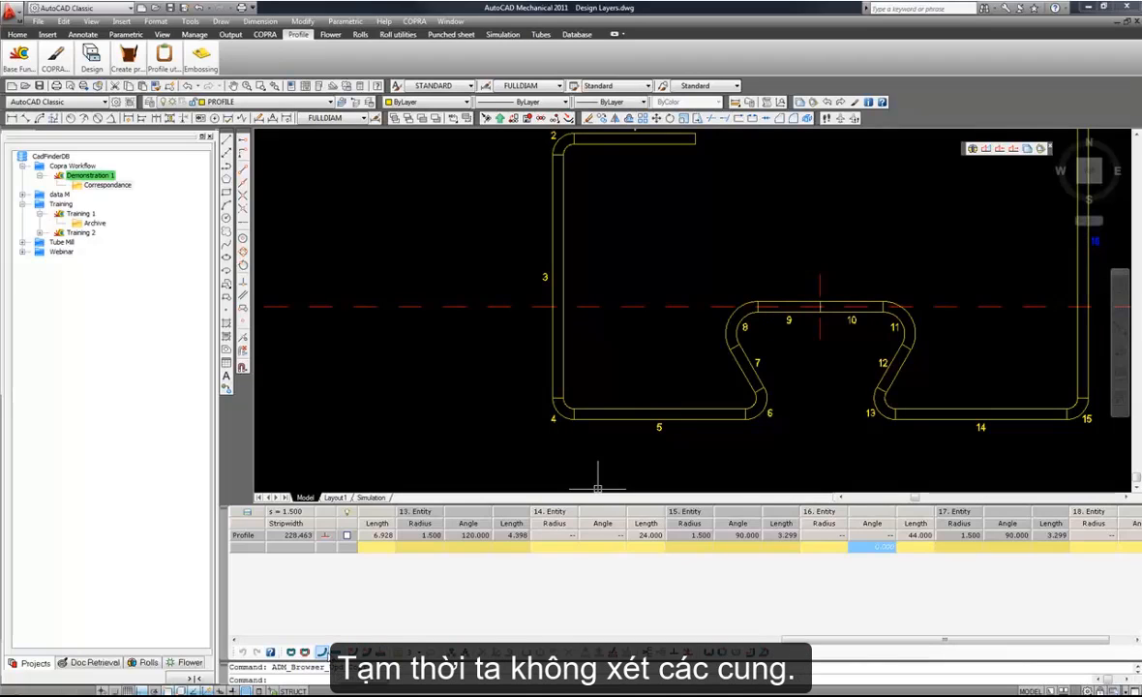
{"action": "left_click", "coordinate": [323, 651]}
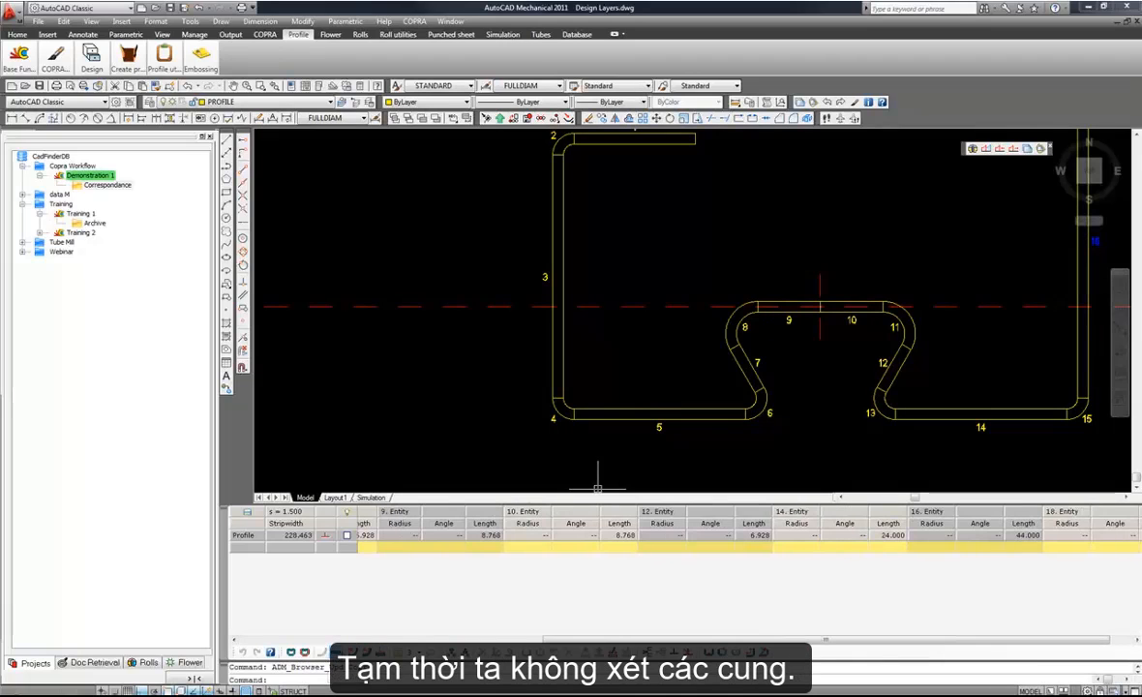
{"action": "left_click", "coordinate": [352, 651]}
{"action": "left_click", "coordinate": [368, 651]}
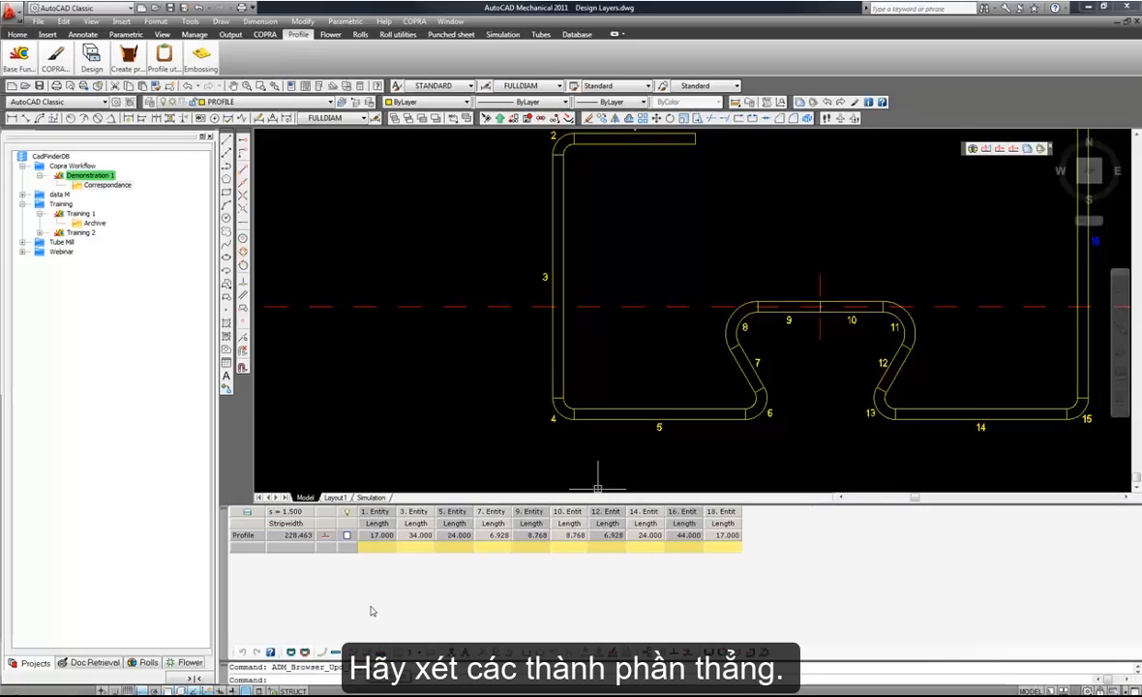
Step: Set the length of entity 5 to 50 and the length of entity 3 to 45
{"action": "left_click", "coordinate": [455, 535]}
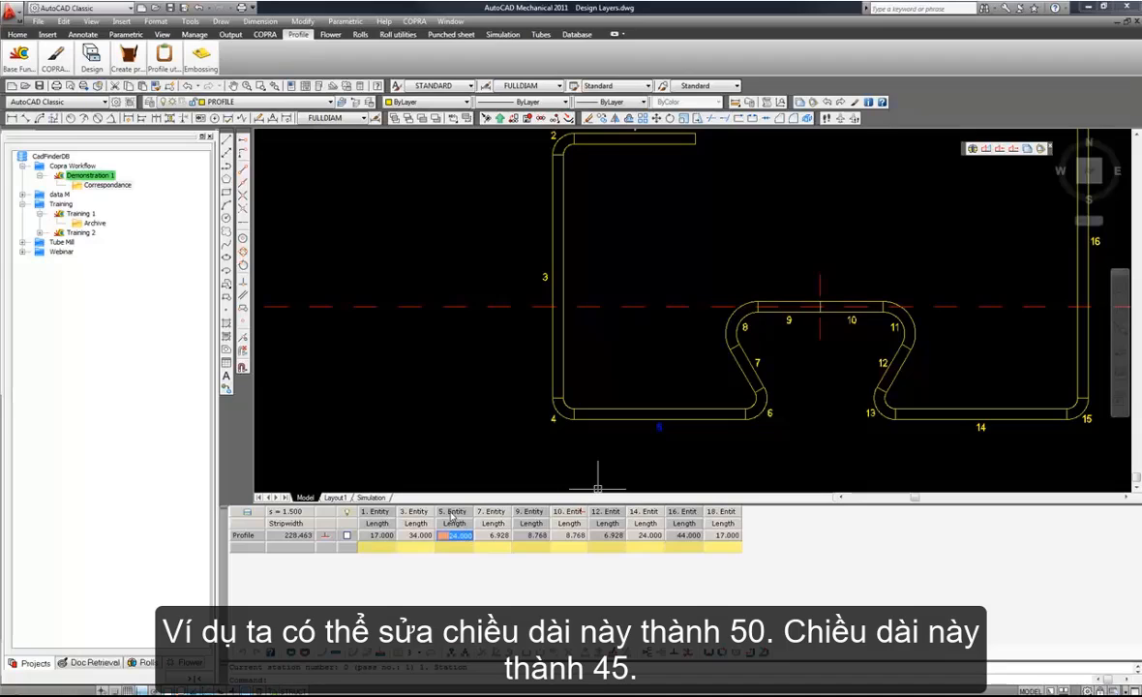
{"action": "type", "text": "50"}
{"action": "key", "text": "Return"}
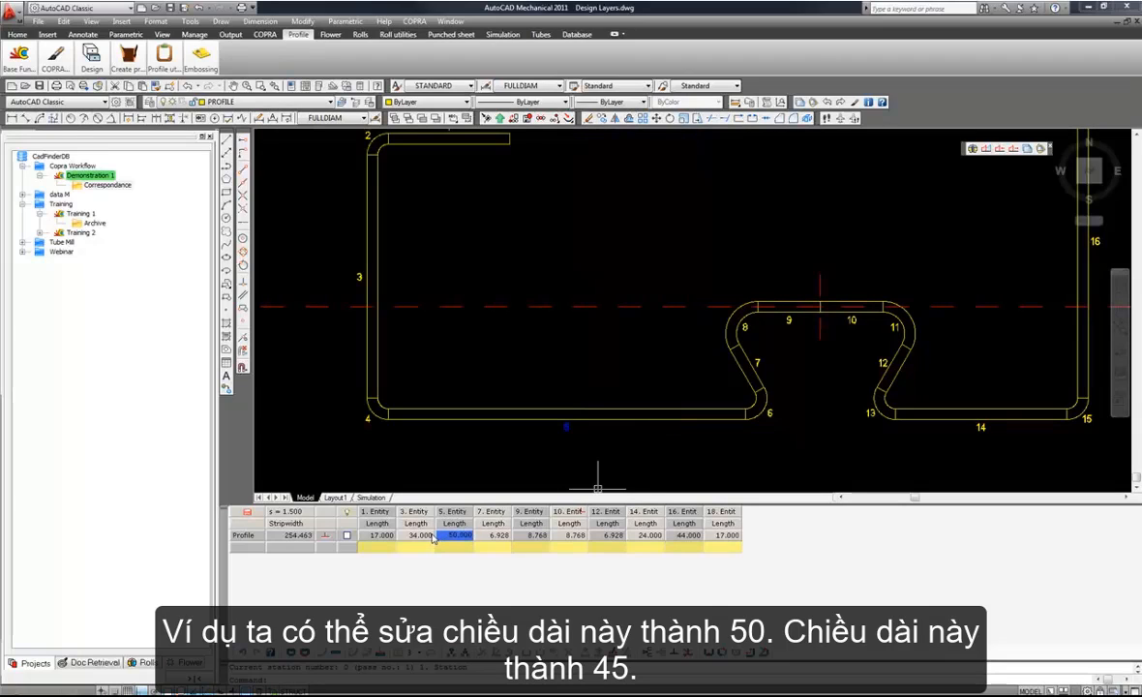
{"action": "left_click", "coordinate": [418, 535]}
{"action": "type", "text": "45"}
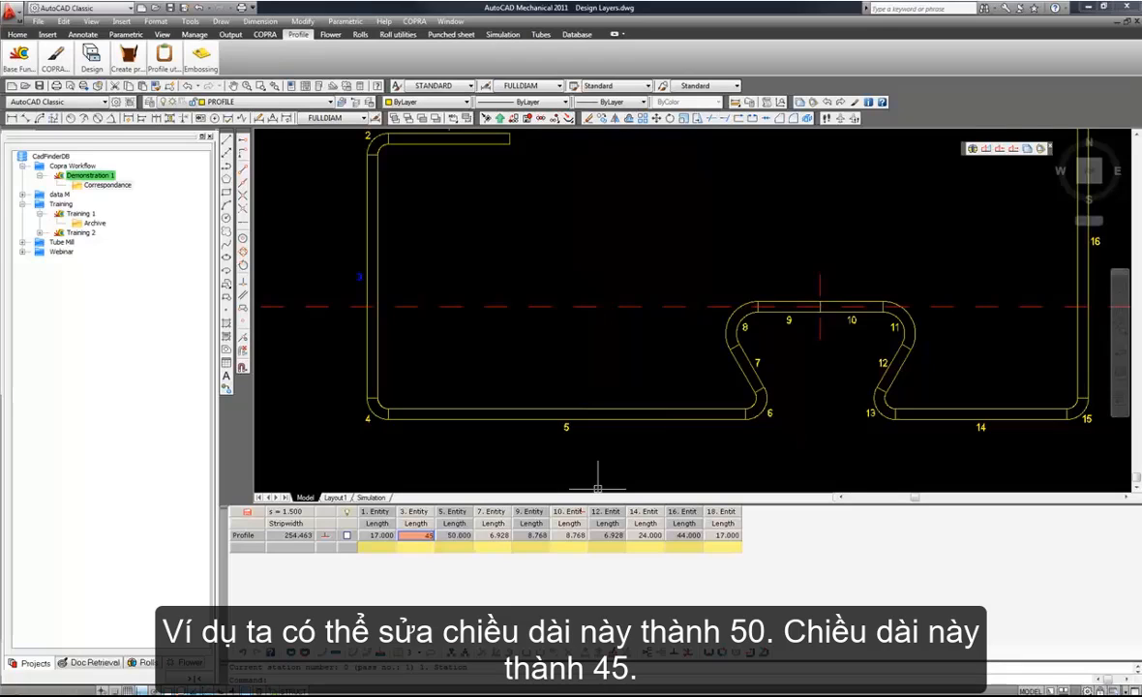
{"action": "key", "text": "Return"}
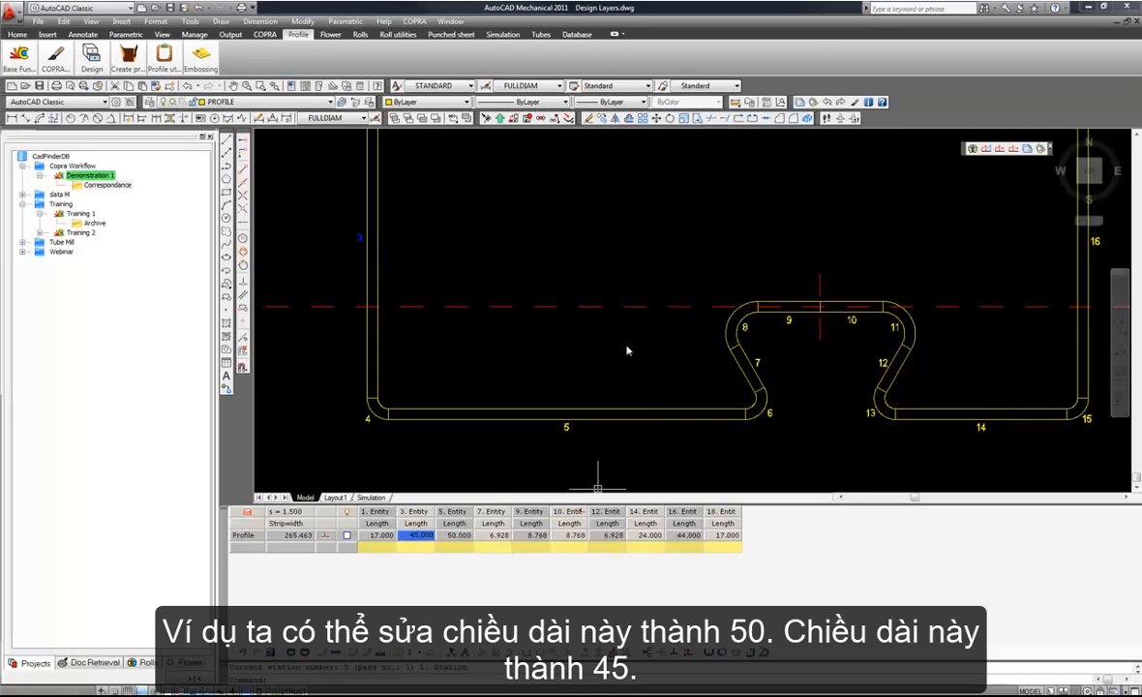
Step: Undo the length changes to entities 3 and 5
{"action": "scroll", "coordinate": [624, 347], "scroll_direction": "down", "scroll_amount": 2}
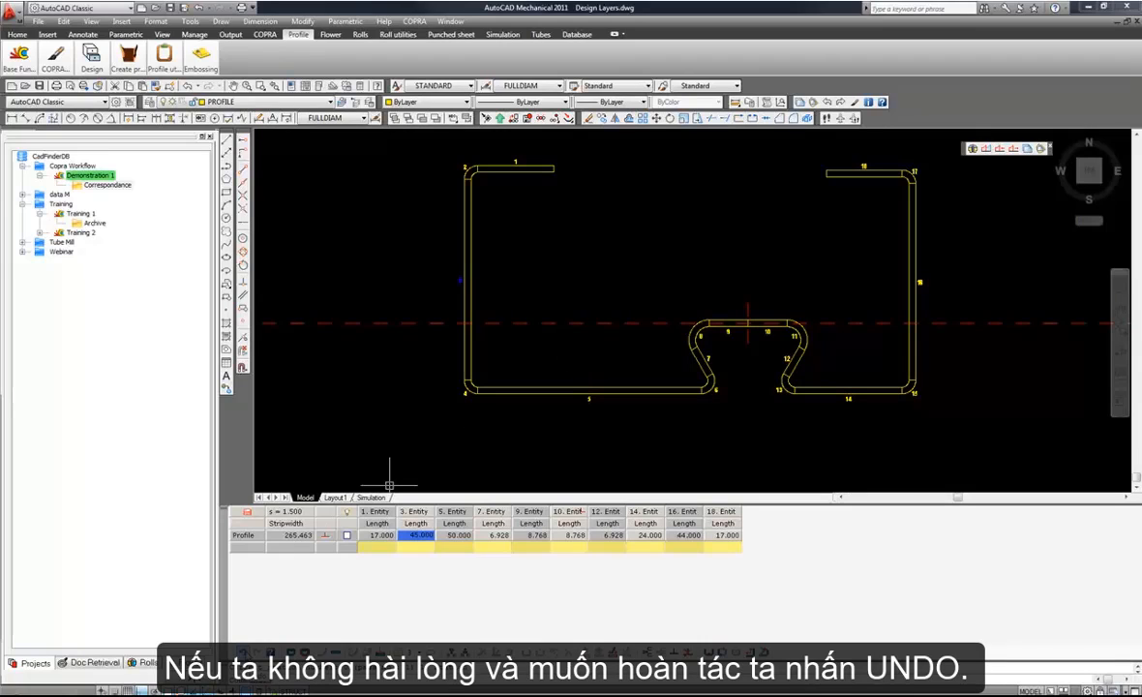
{"action": "key", "text": "ctrl+z"}
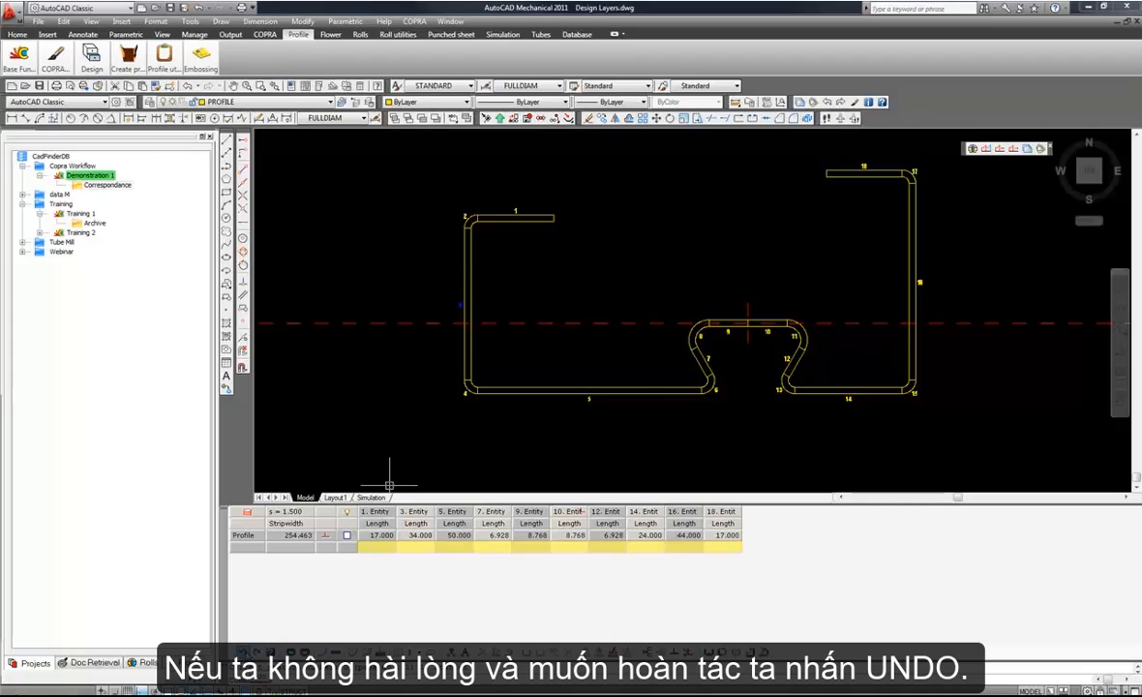
{"action": "key", "text": "ctrl+z"}
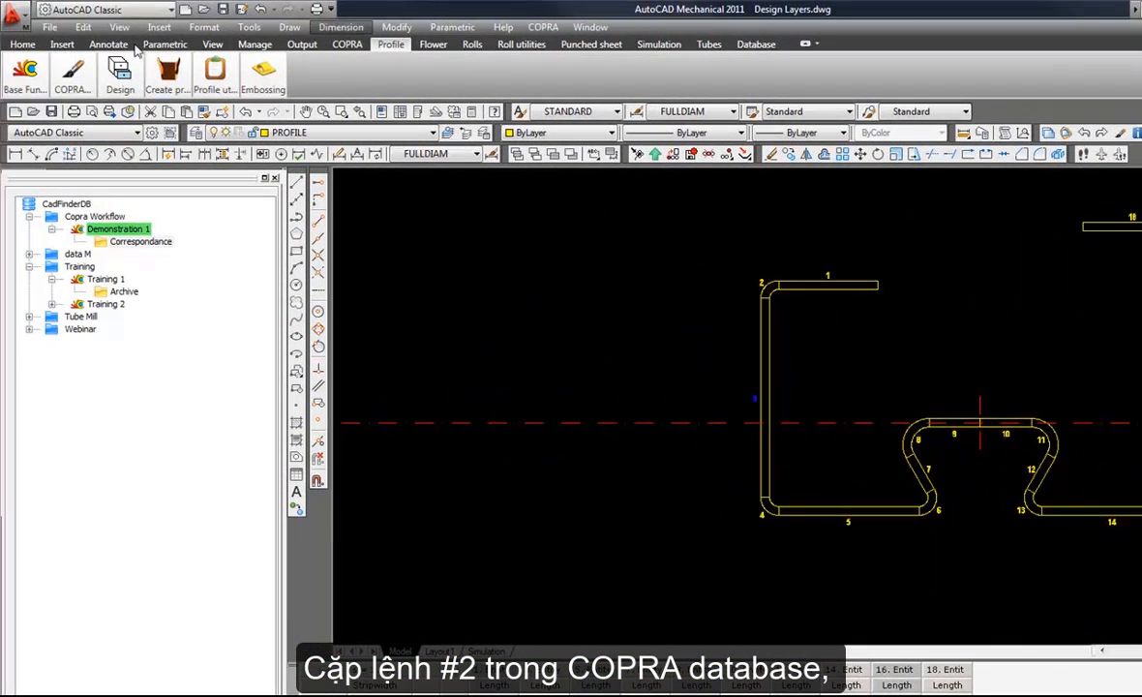
{"action": "left_click", "coordinate": [26, 74]}
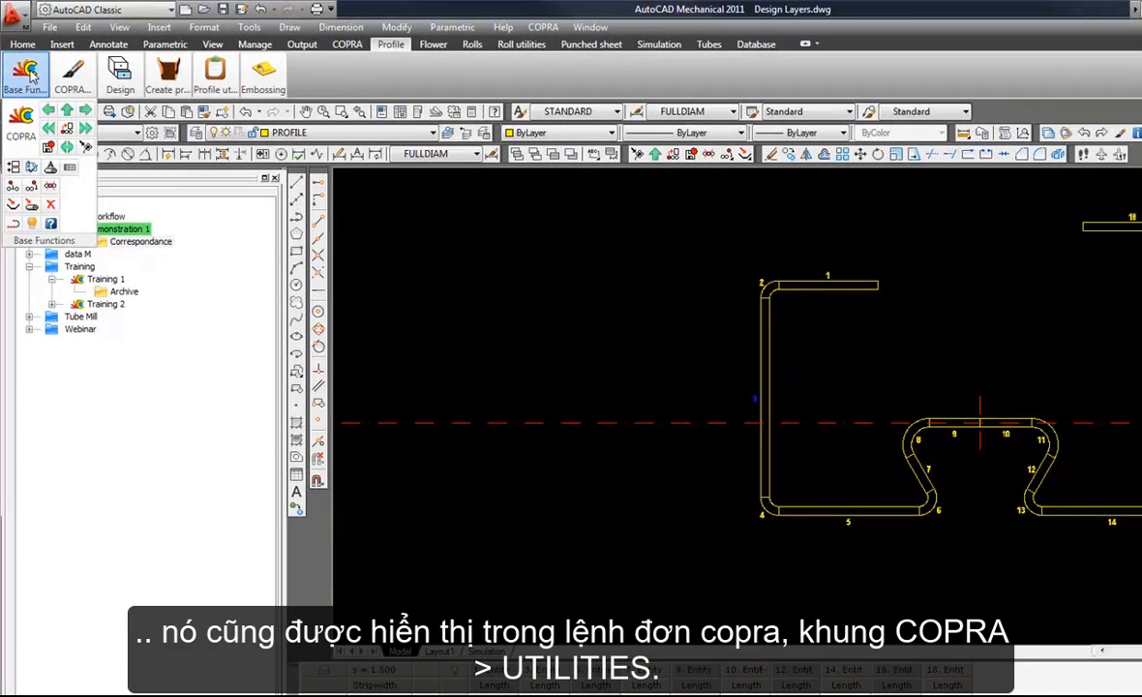
{"action": "left_click", "coordinate": [60, 81]}
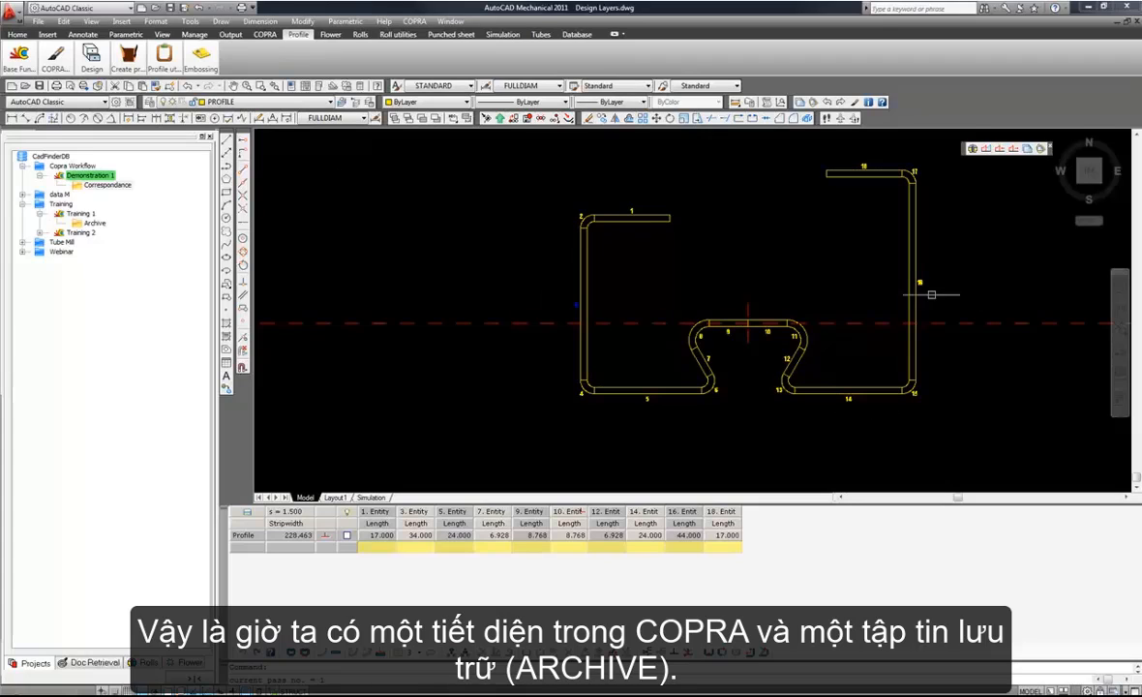
{"action": "mouse_move", "coordinate": [760, 273]}
{"action": "middle_mouse_down"}
{"action": "mouse_move", "coordinate": [675, 264]}
{"action": "mouse_move", "coordinate": [627, 276]}
{"action": "middle_mouse_up"}
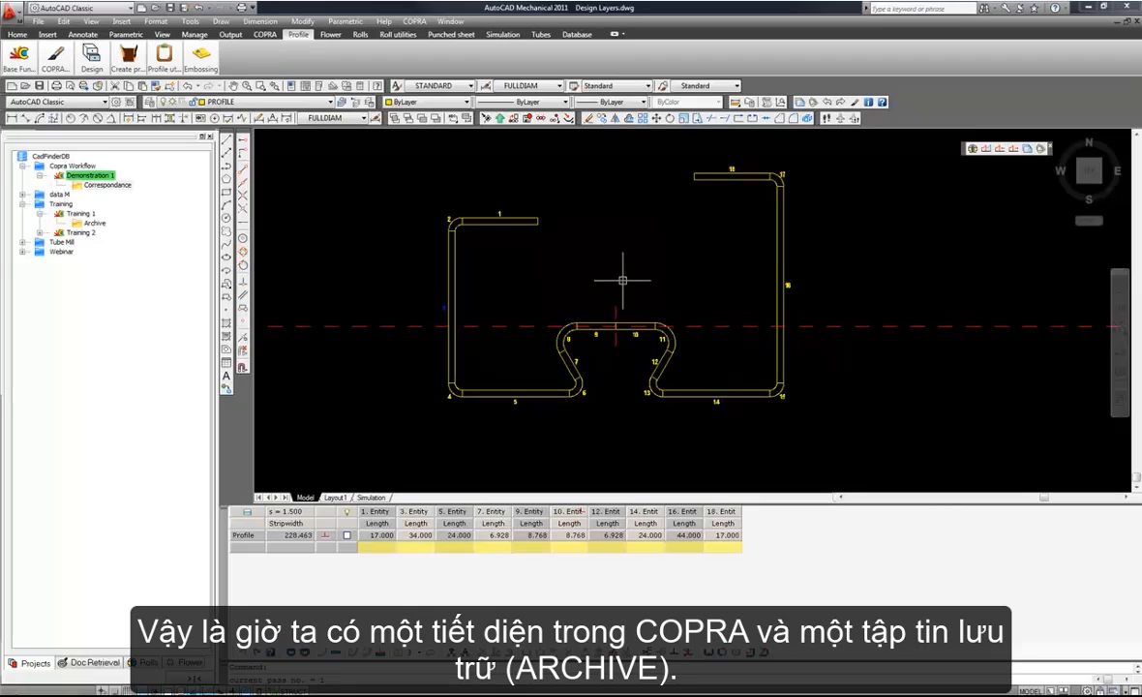